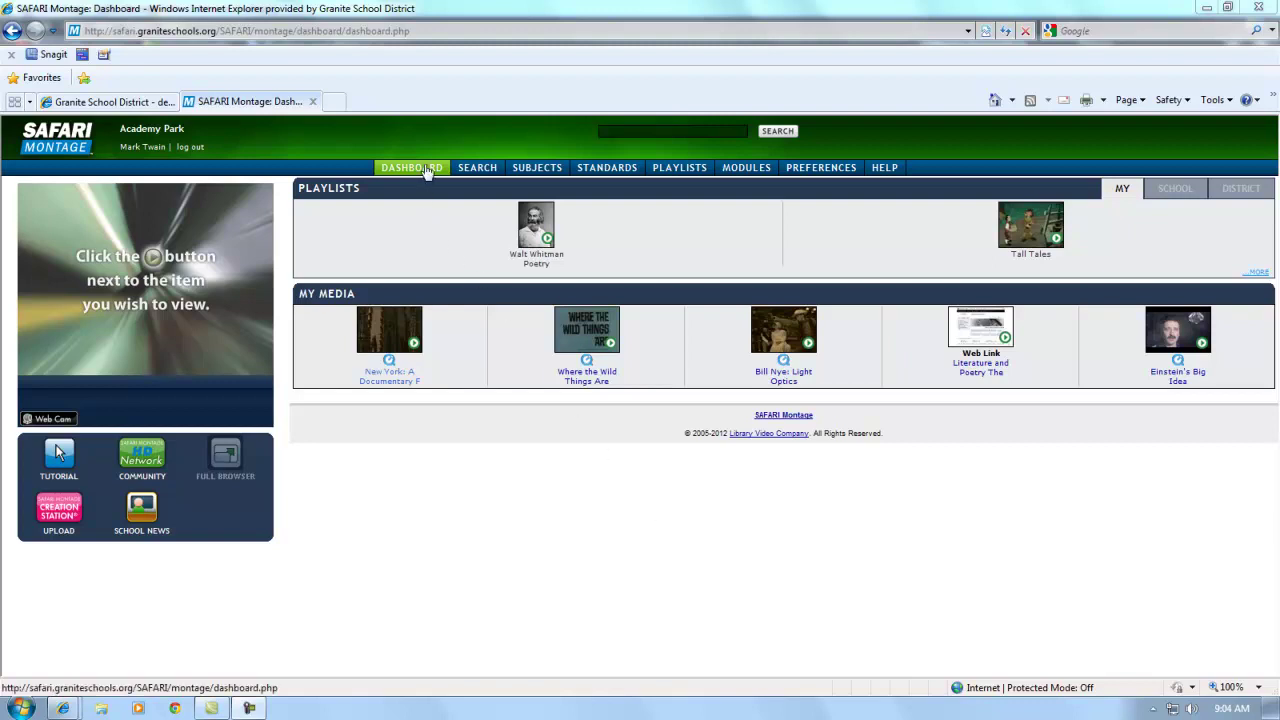
Step: Search the media library for the keyword "wild things"
click(496, 172)
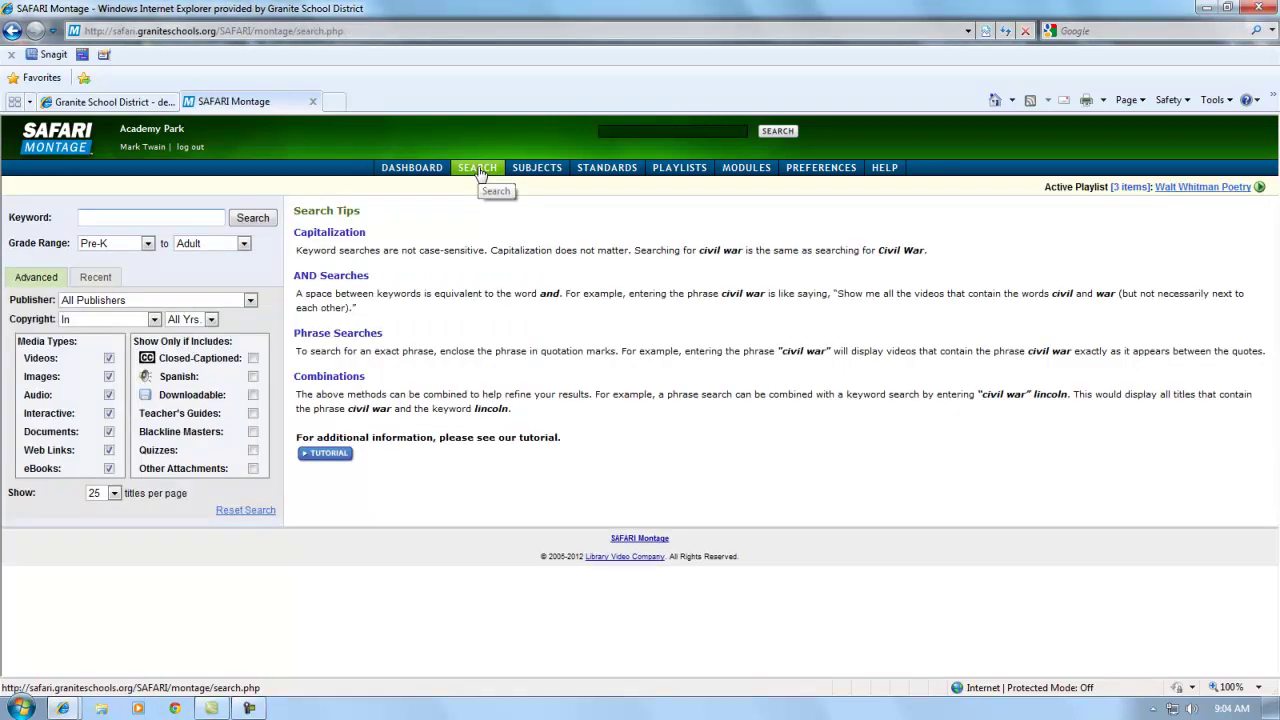
text(wild things)
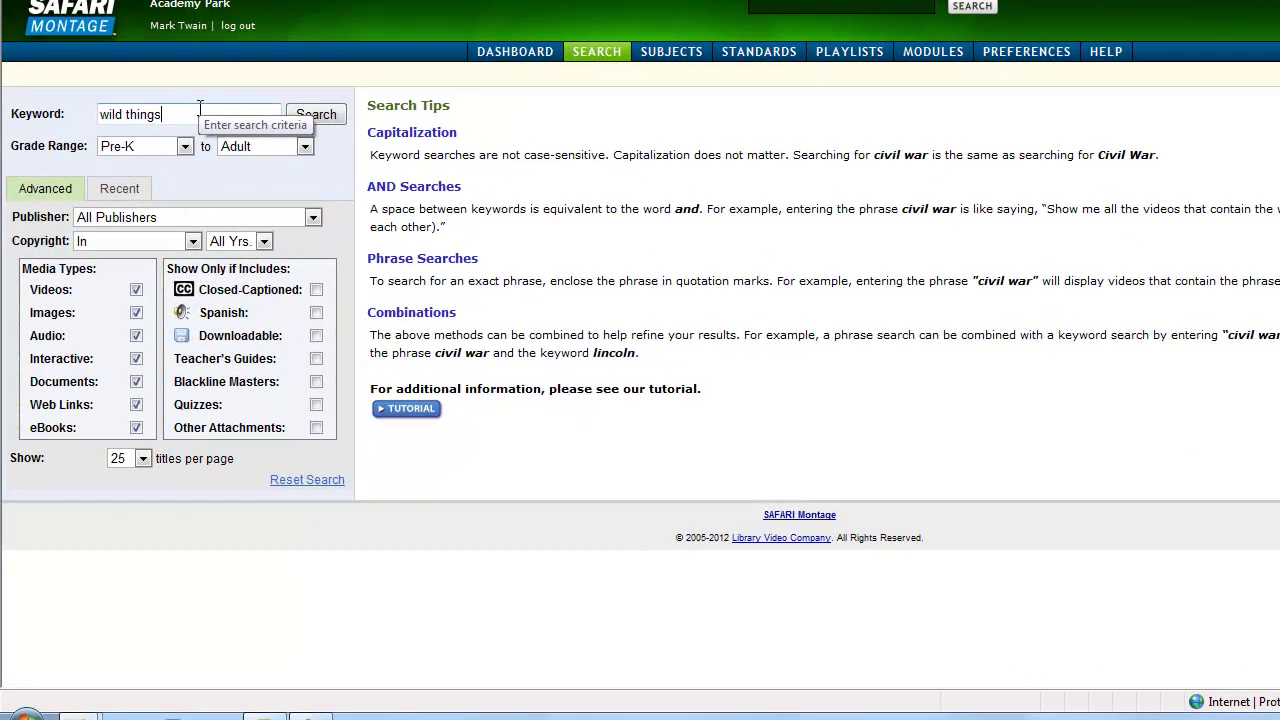
key(Return)
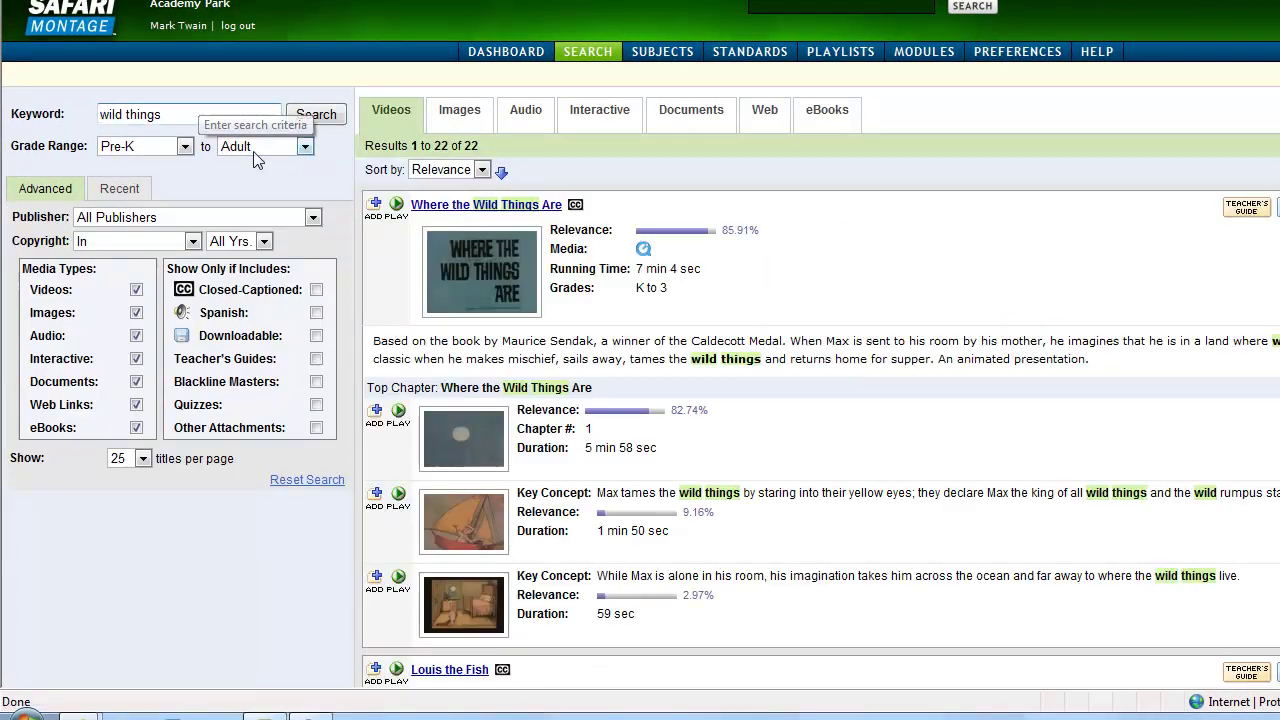
Step: Play the video Where the Wild Things Are, skip ahead past its midpoint, and stop playback
click(396, 206)
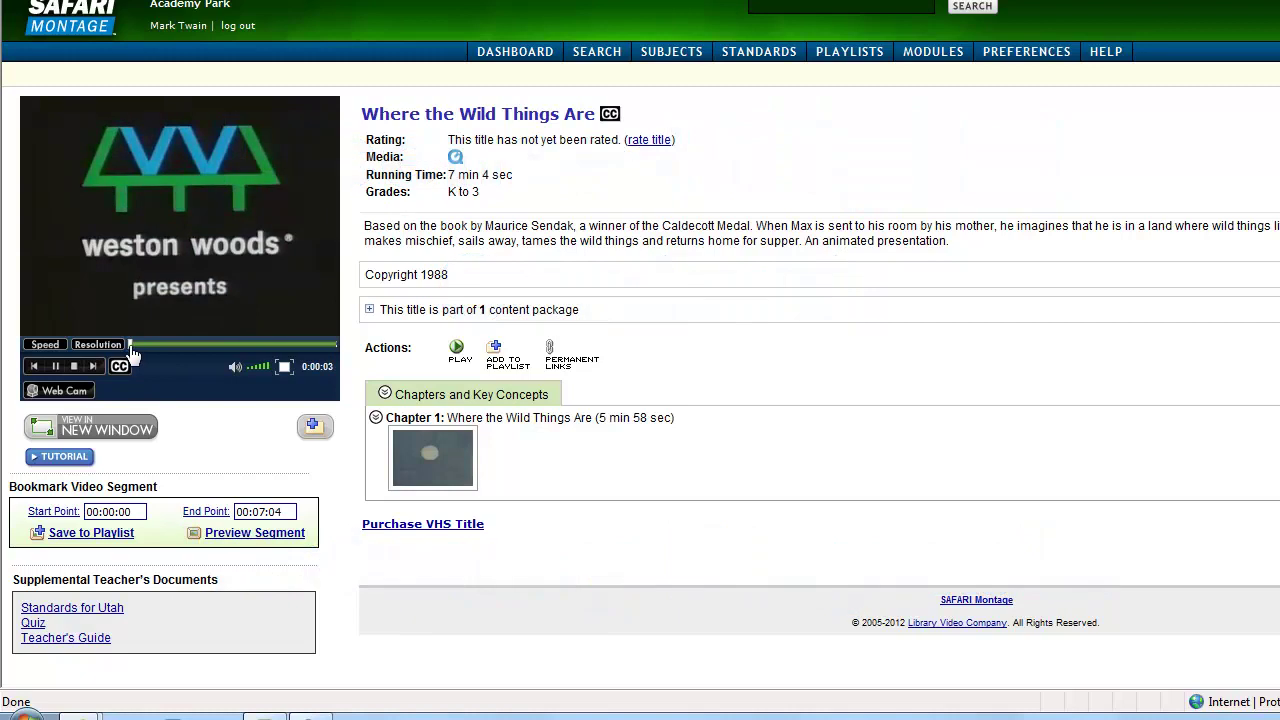
drag(130, 350, 245, 361)
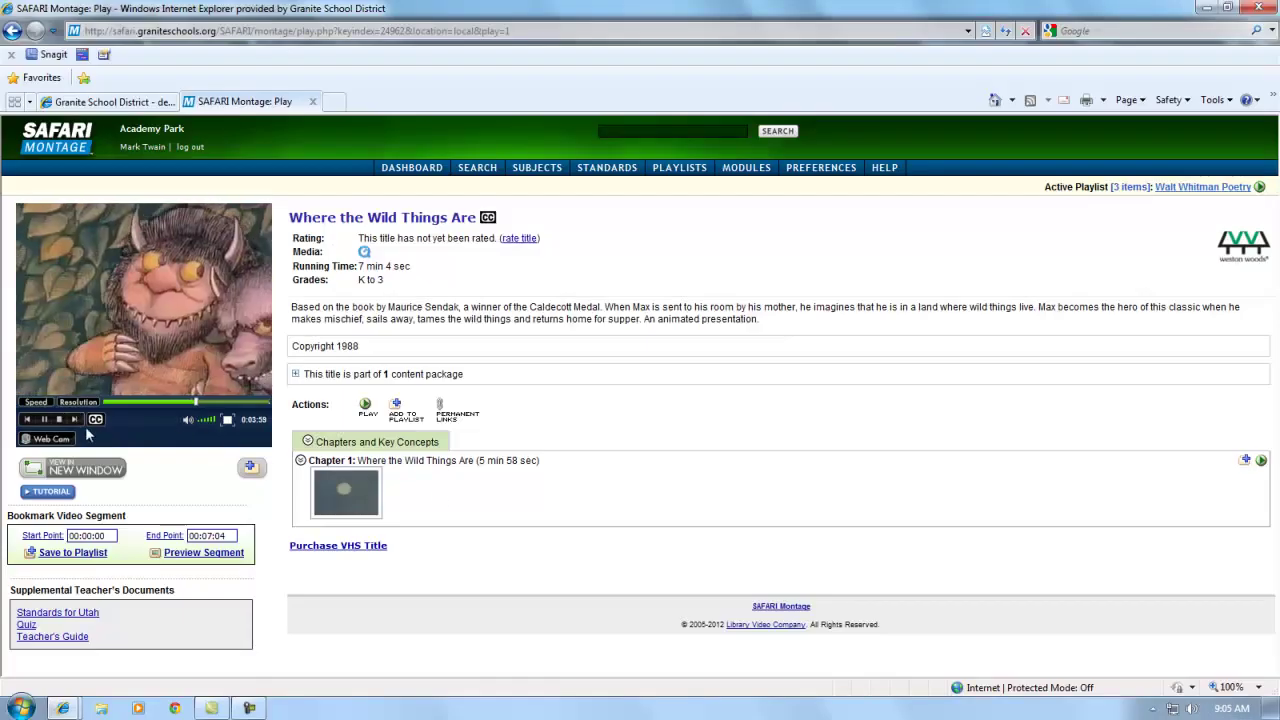
click(60, 421)
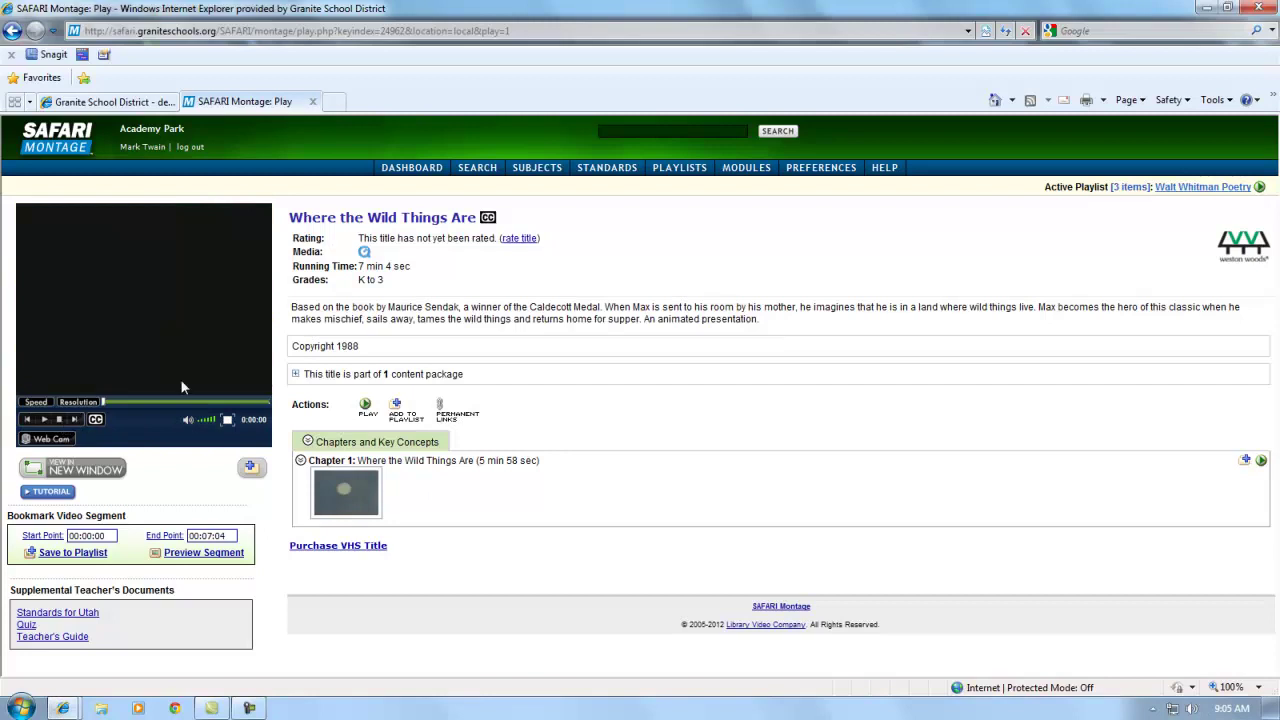
Step: Open the Walt Whitman Poetry playlist and start its manual multimedia slide show
click(668, 170)
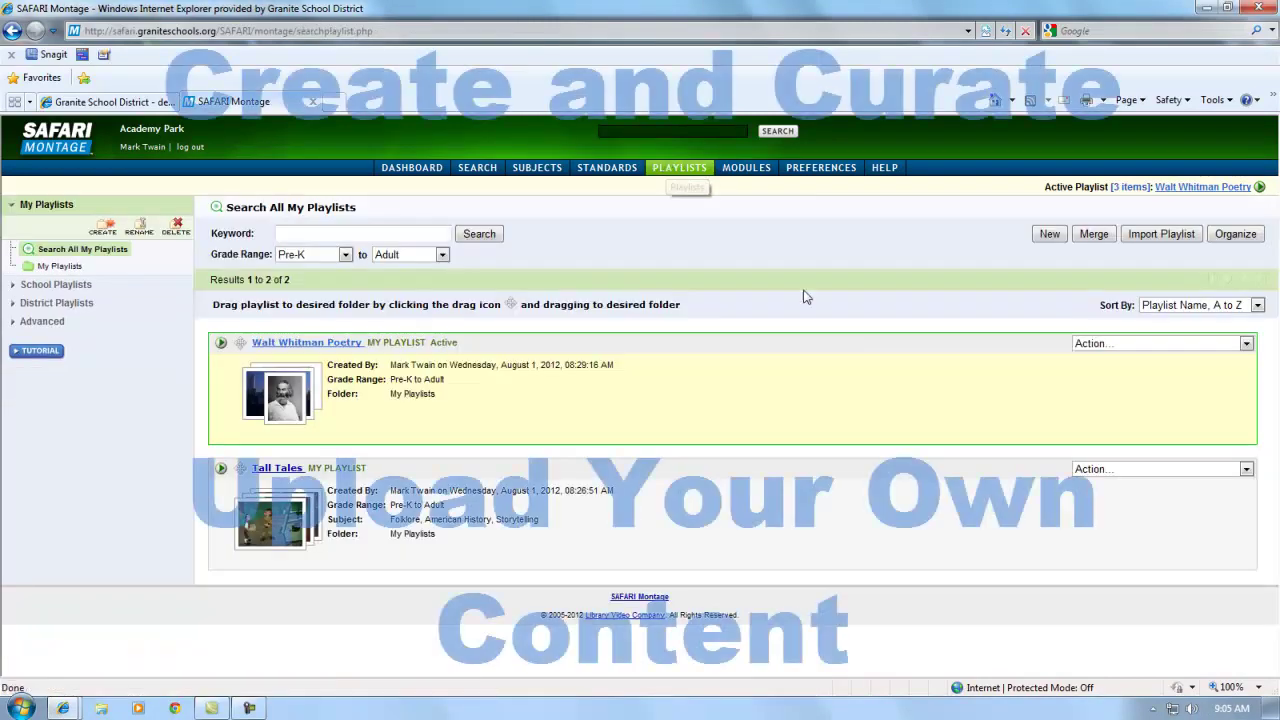
click(308, 342)
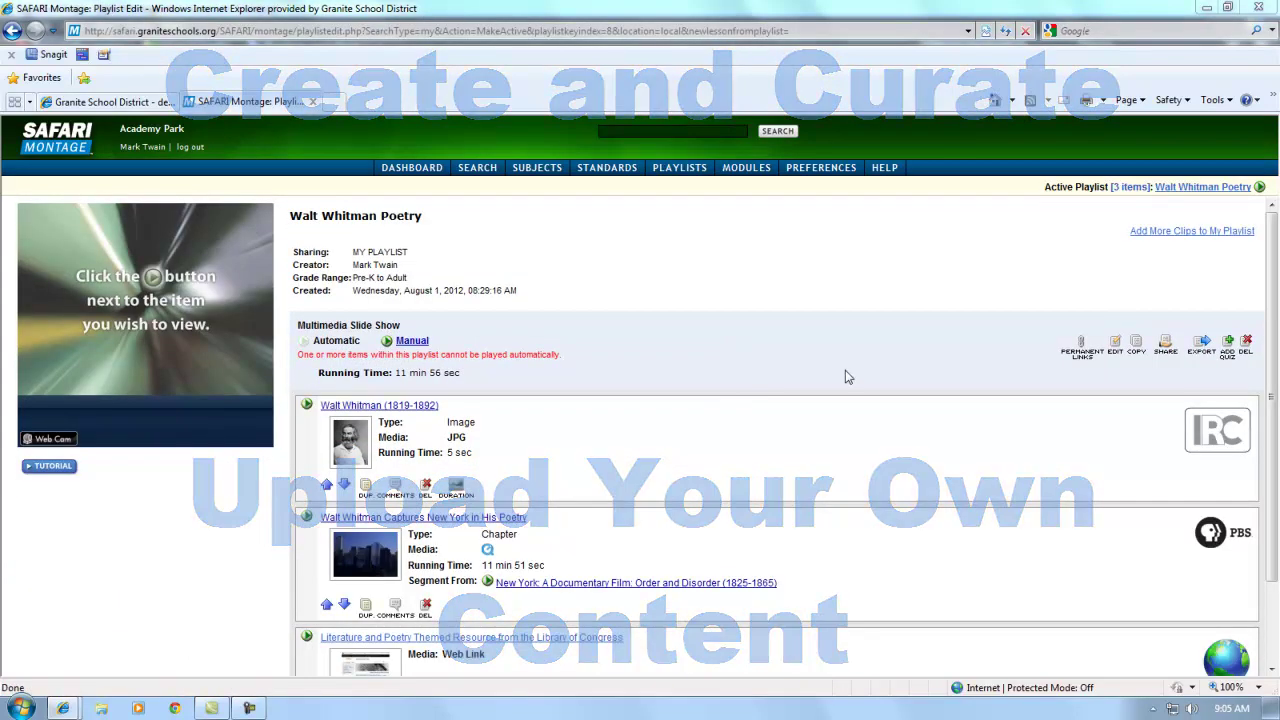
click(412, 340)
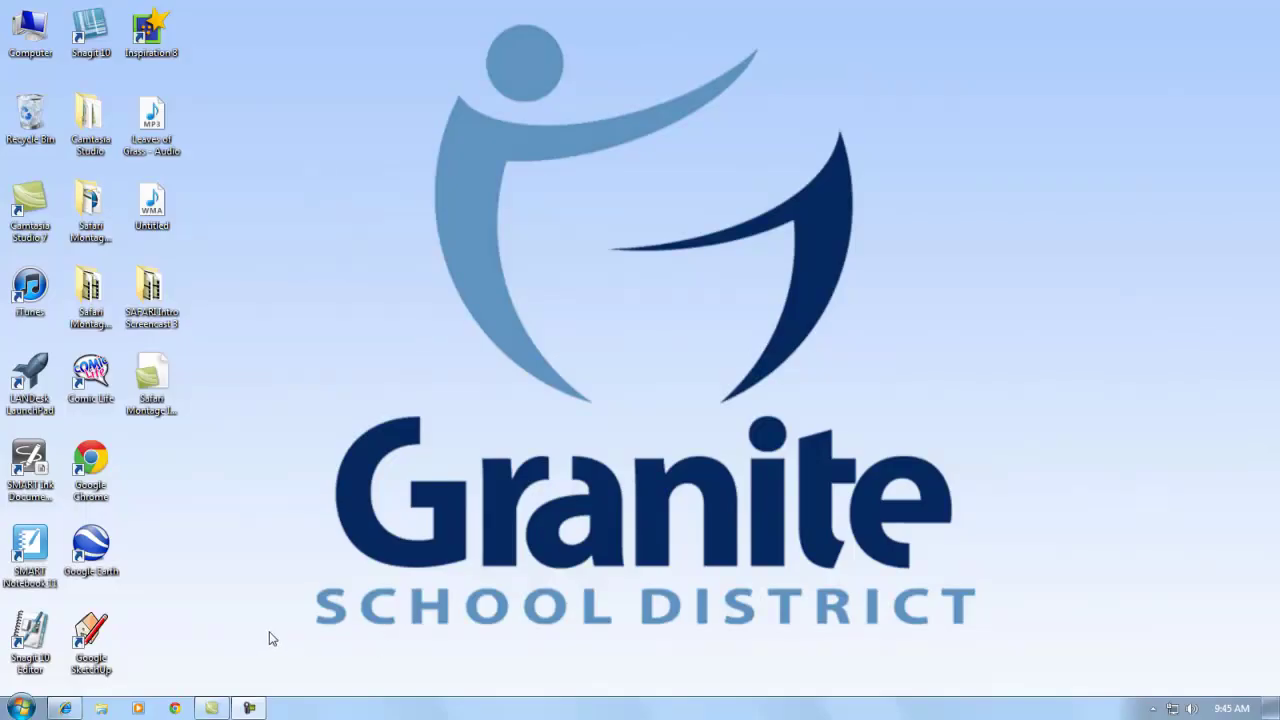
Step: Switch to Internet Explorer and load safari.graniteschools.org in a new browser tab
click(64, 708)
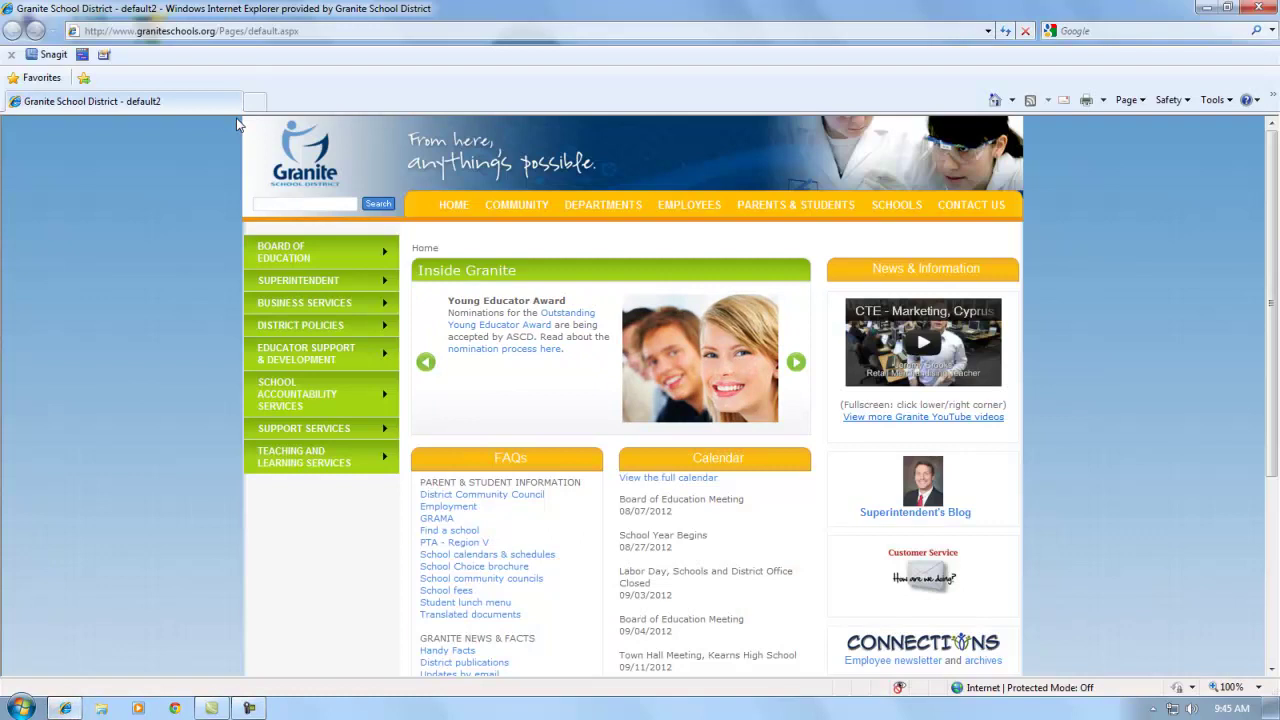
click(253, 104)
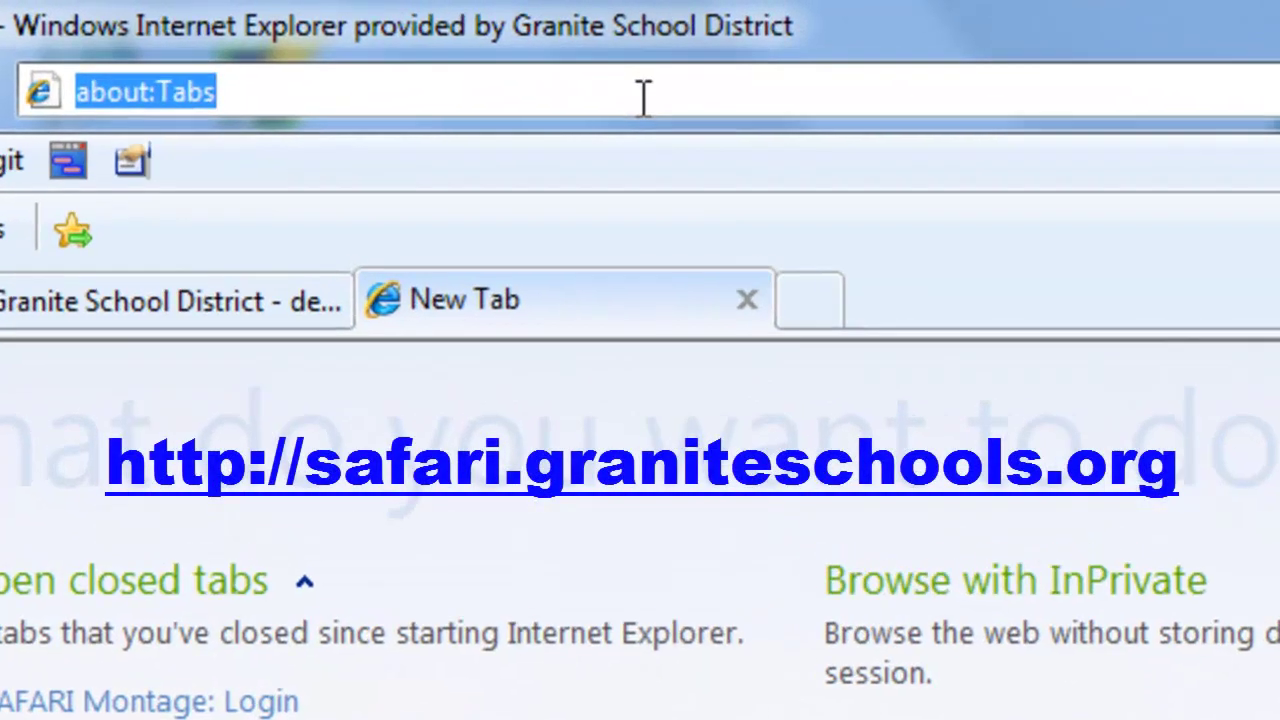
text(safari.)
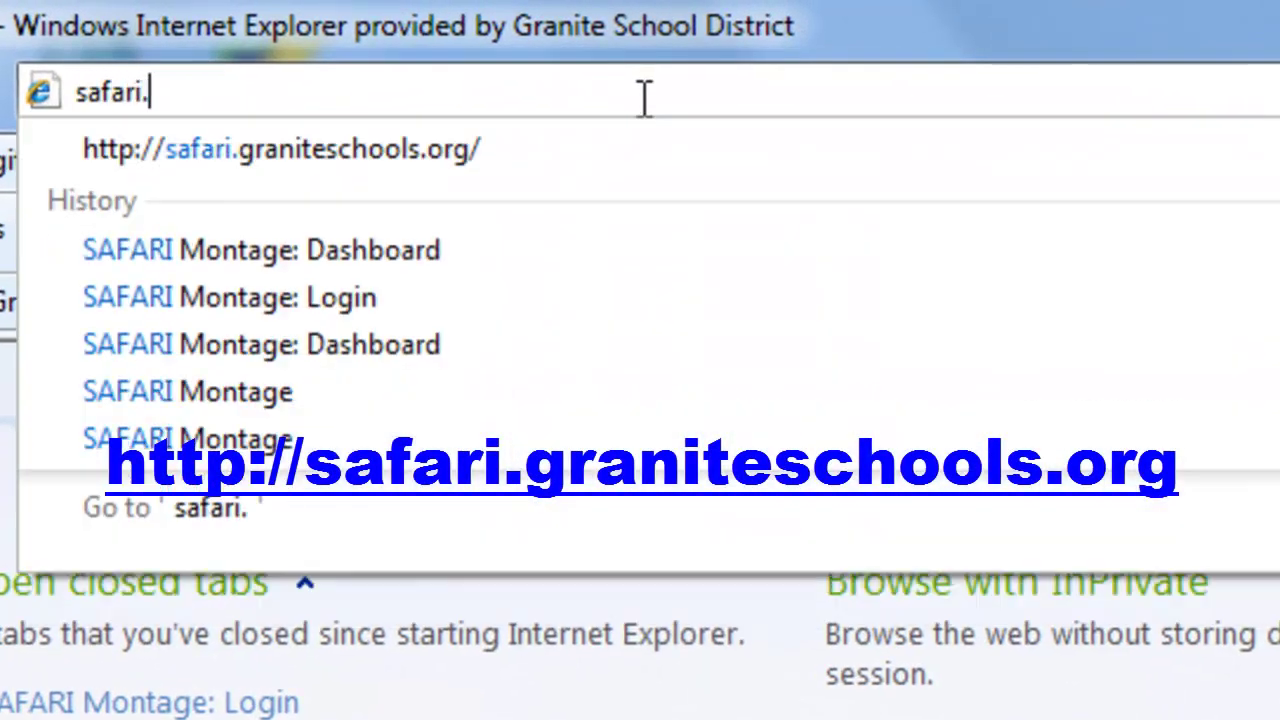
text(granitescho)
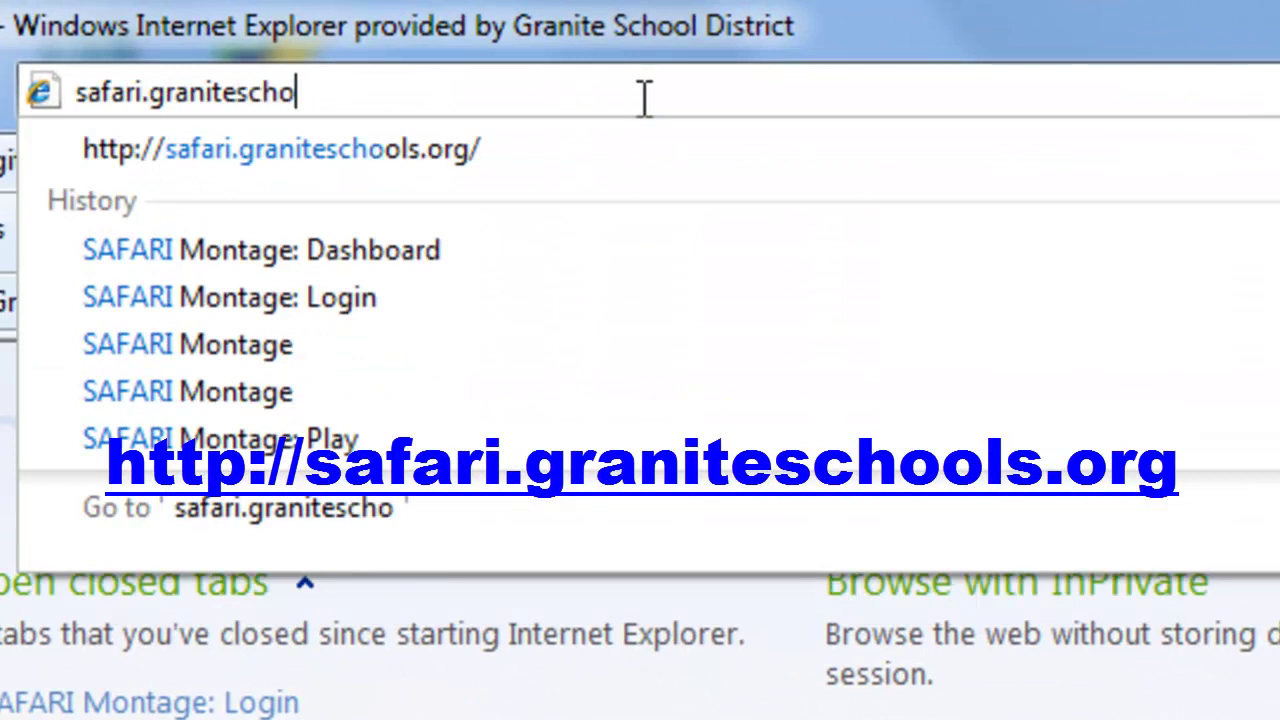
text(ols.org)
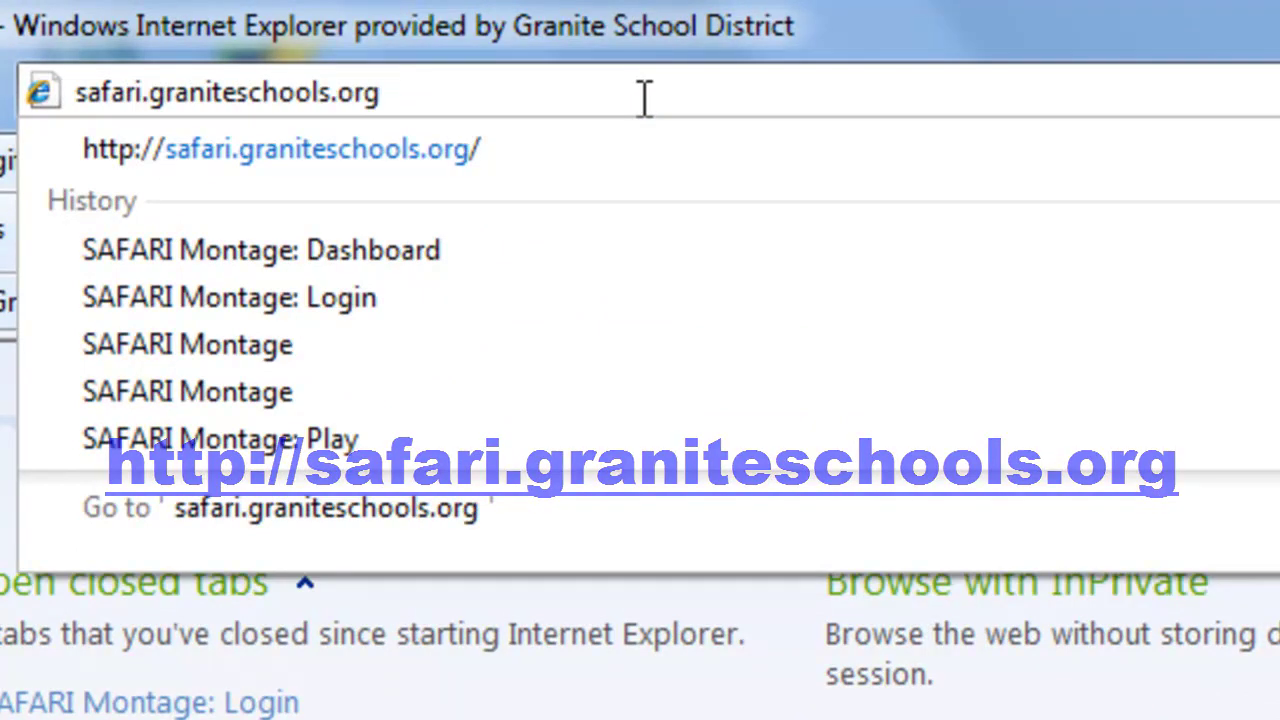
key(Return)
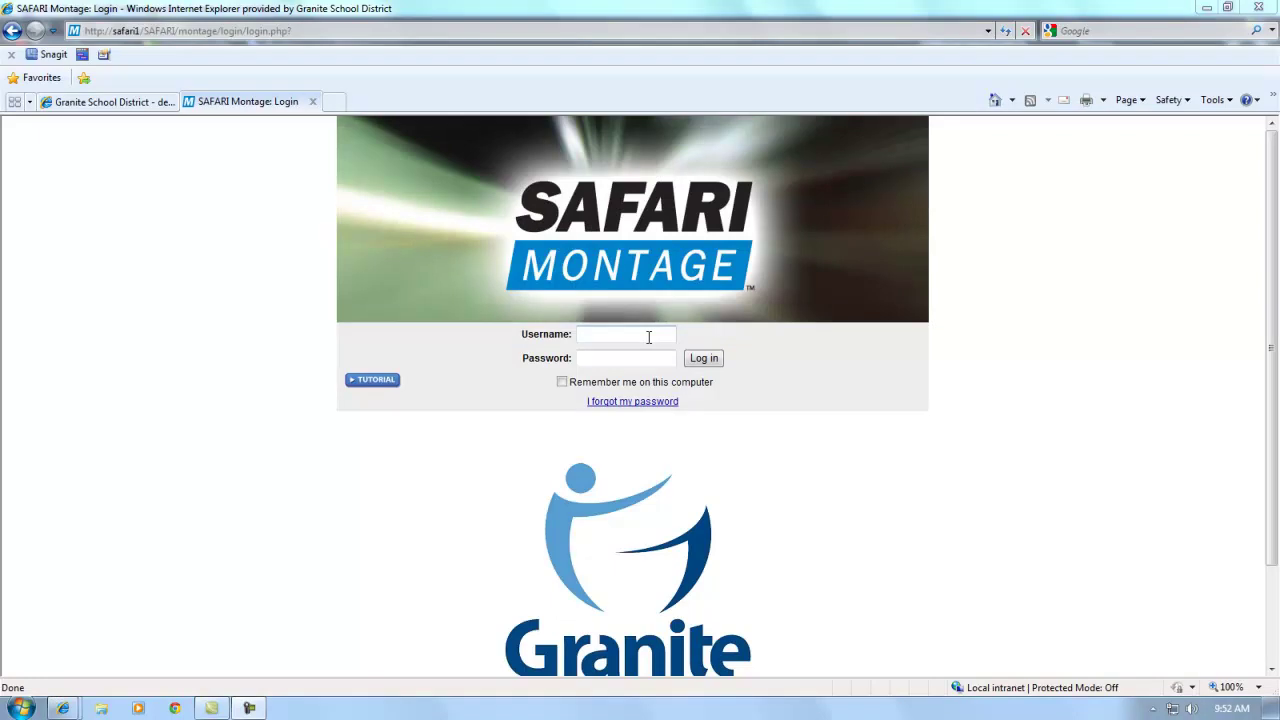
Step: Log in to SAFARI Montage with the account's username and password
click(648, 337)
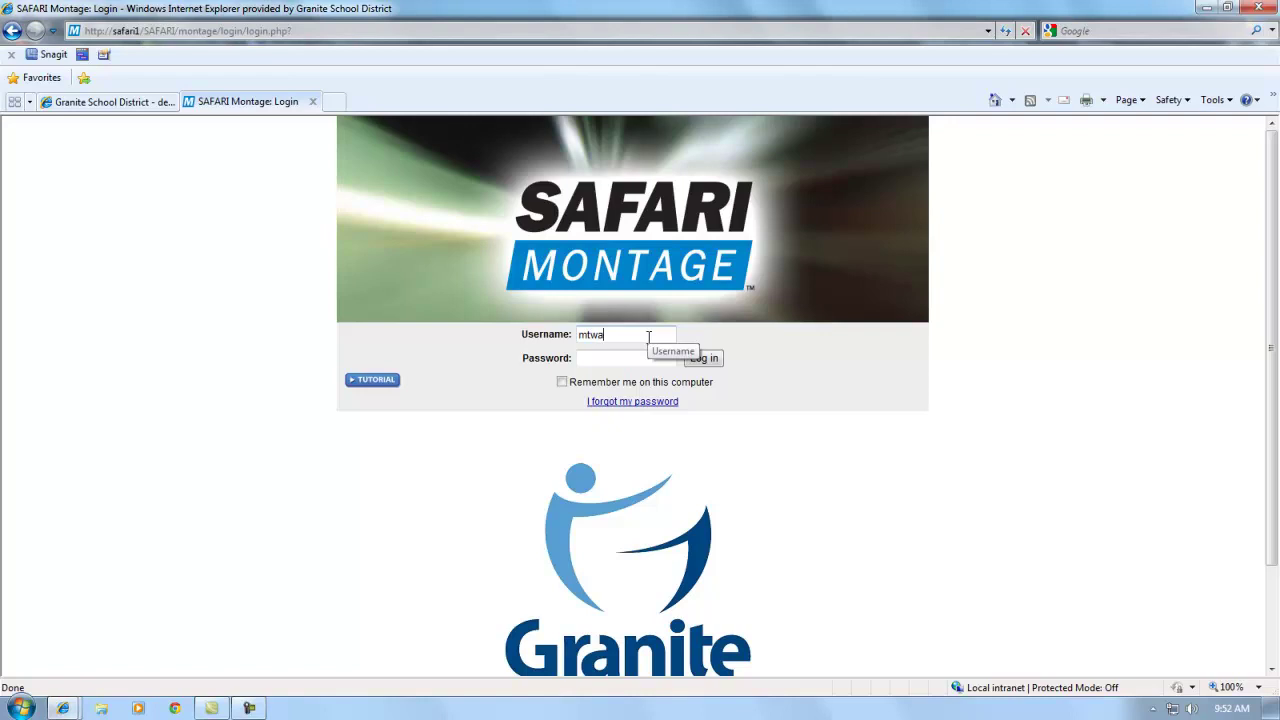
key(Tab)
key(Return)
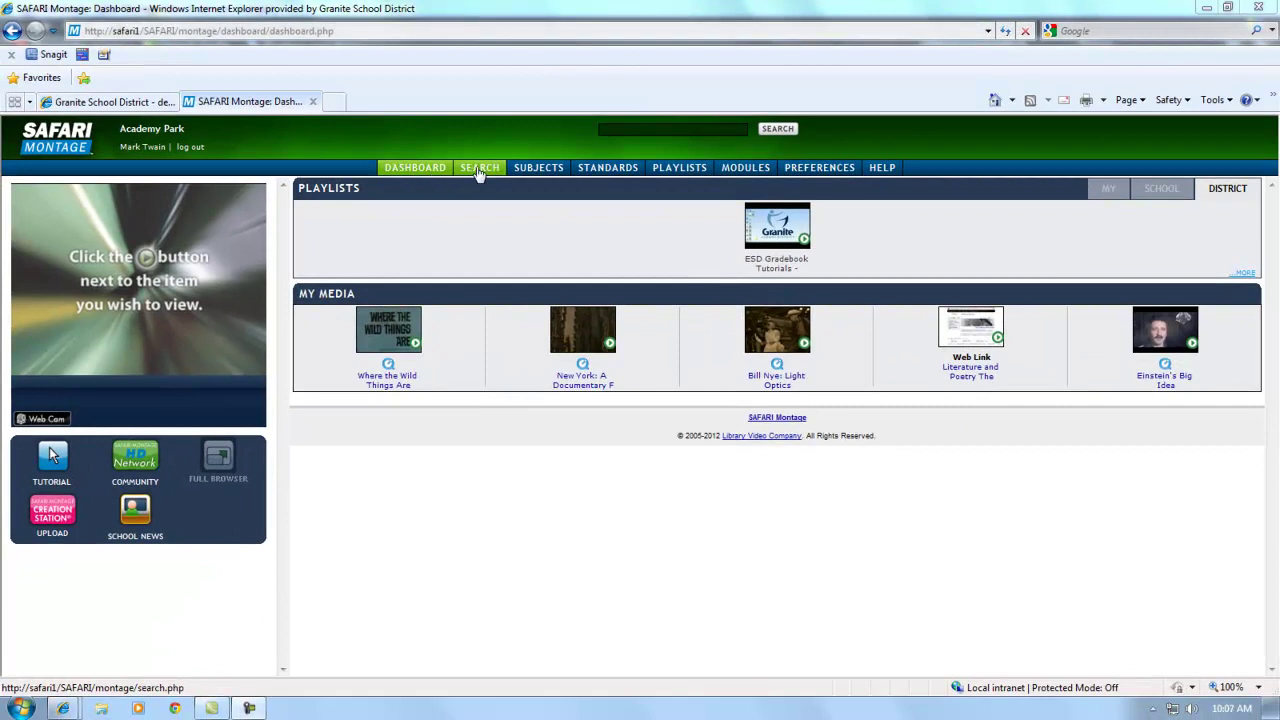
Step: Search the media library for "Mark Twain" and view the image and web link results
click(479, 169)
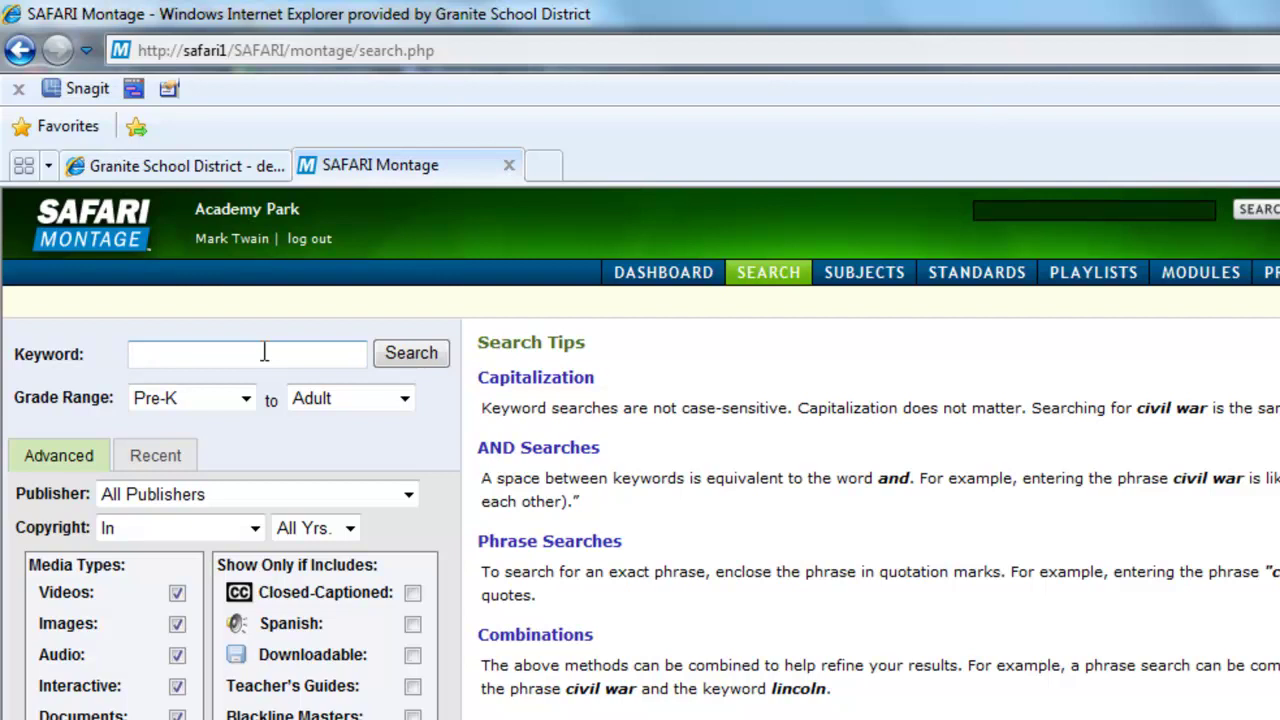
text(Mark Twain)
key(Return)
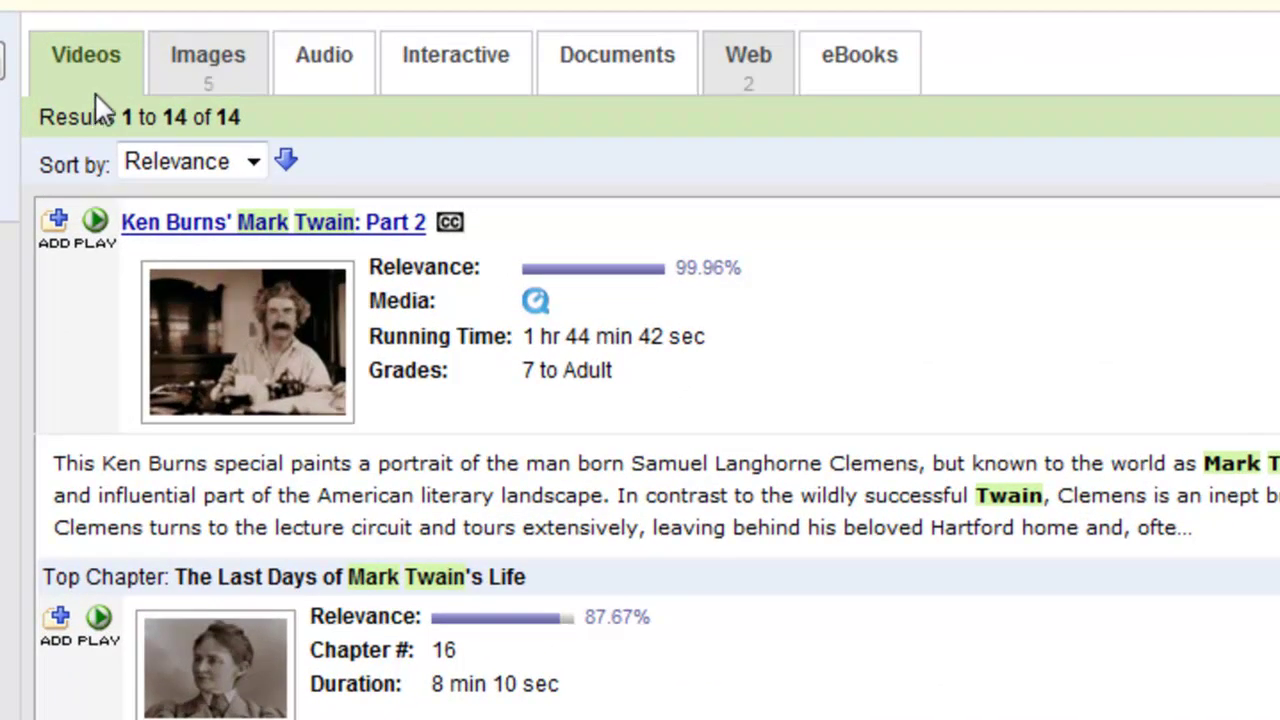
click(240, 62)
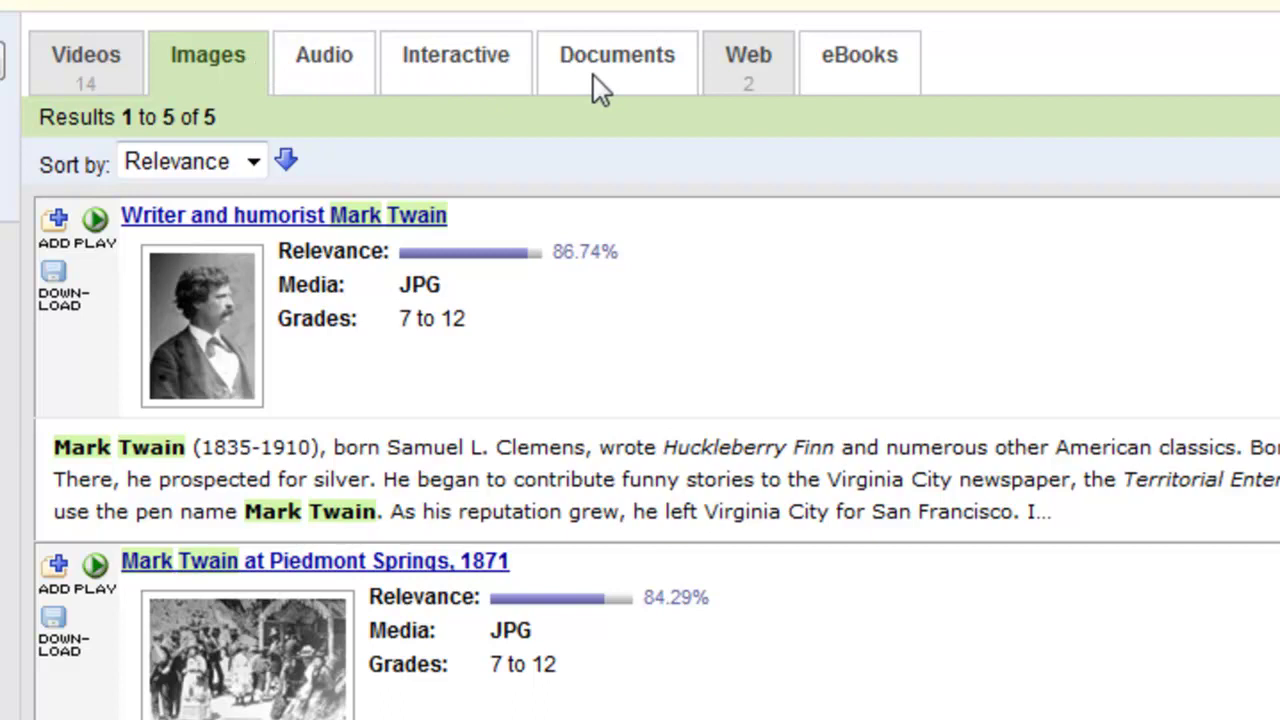
click(740, 68)
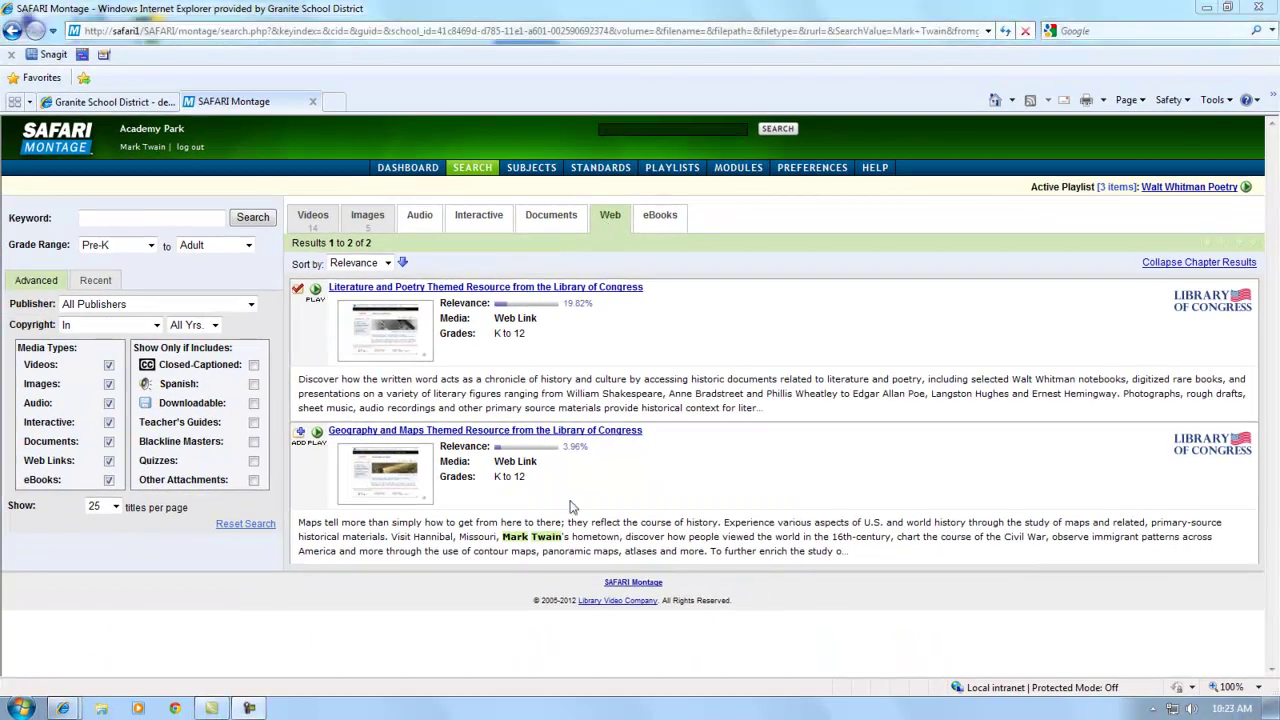
Step: Search the media library for "Bill Nye" and open the details of Bill Nye: Light Optics
click(183, 217)
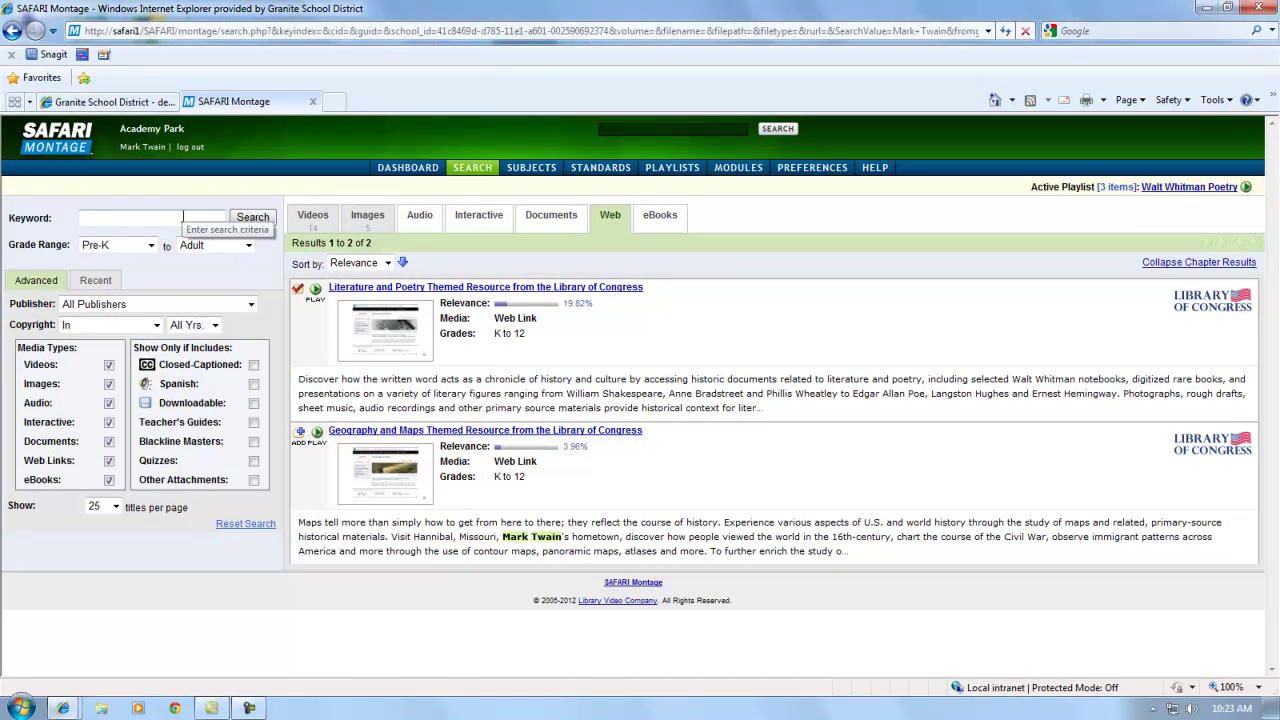
text(Bill Nye)
key(Return)
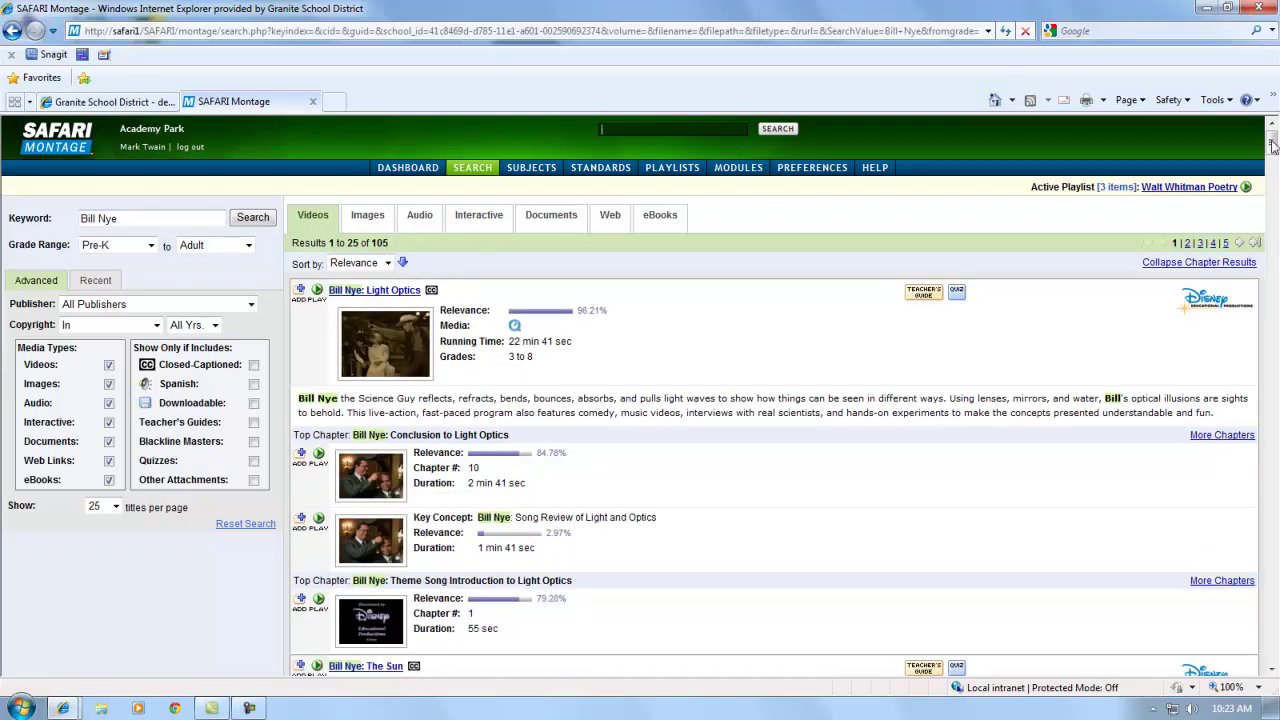
mouse_move(1273, 146)
mouse_down()
mouse_move(1272, 266)
mouse_move(1275, 137)
mouse_up()
drag(400, 292, 404, 297)
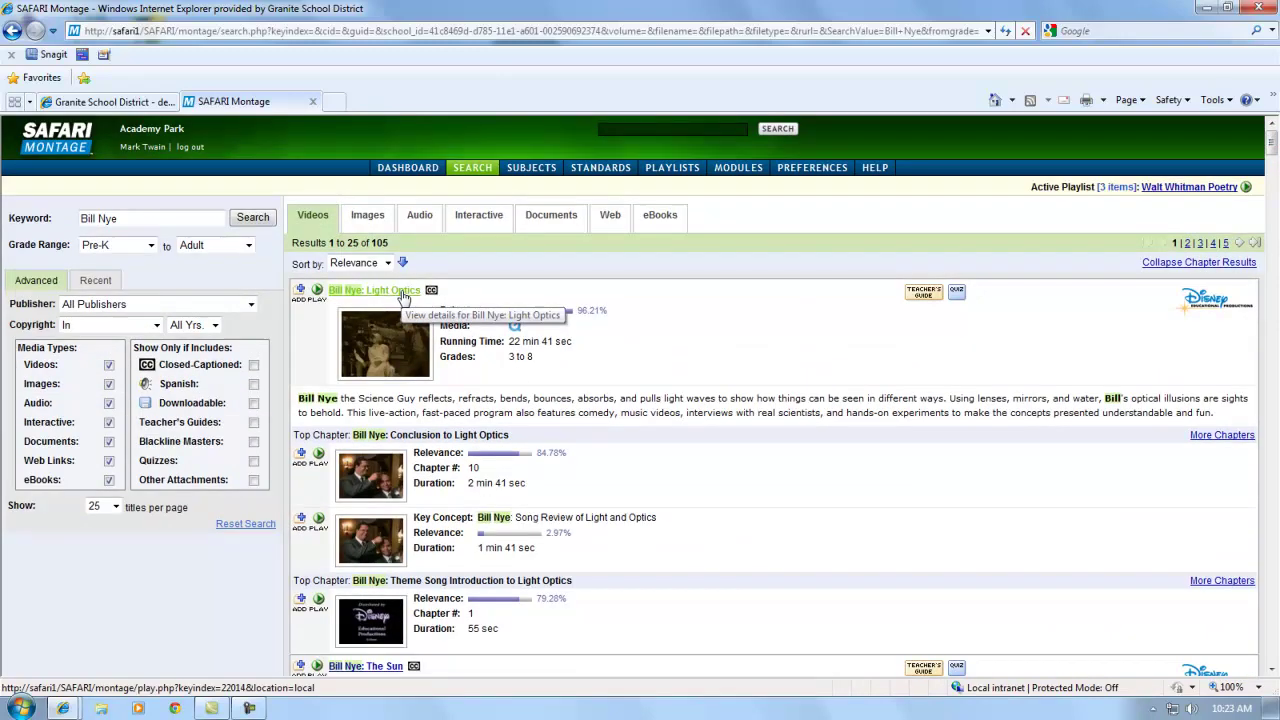
click(404, 297)
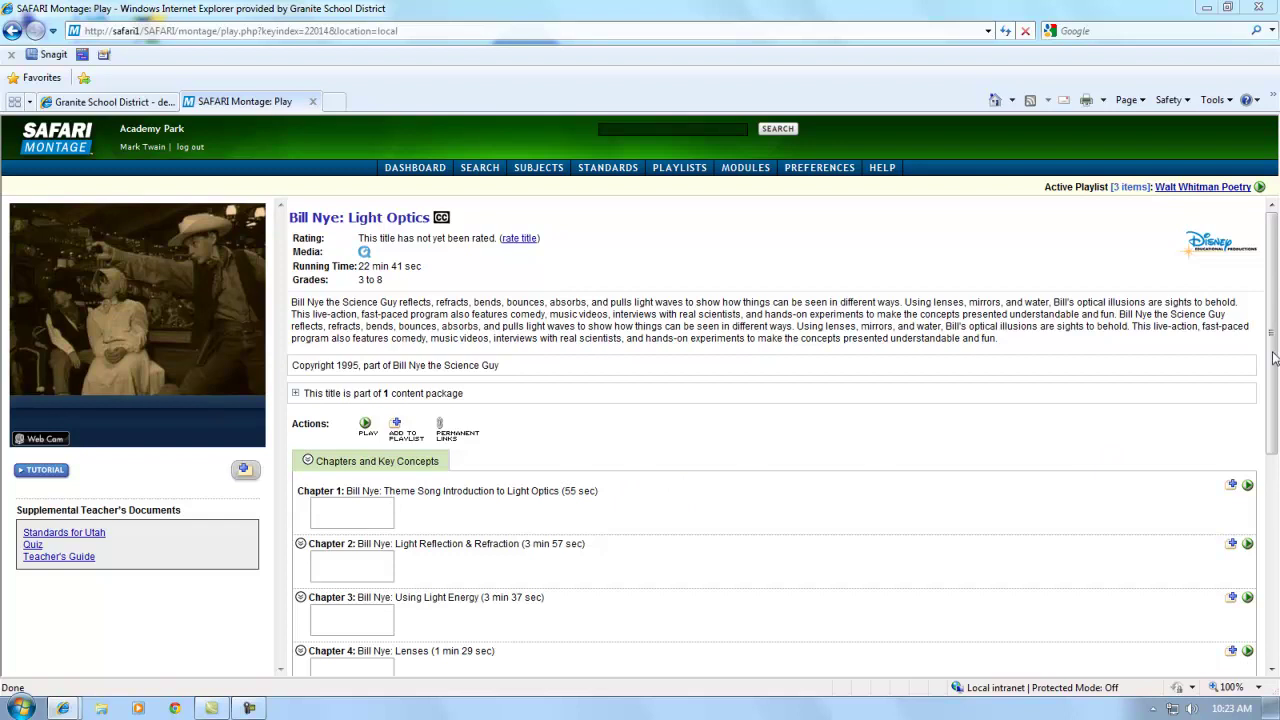
Step: Look through the title's chapters, play a chapter clip, skip ahead in it, and stop playback
drag(1274, 358, 1274, 520)
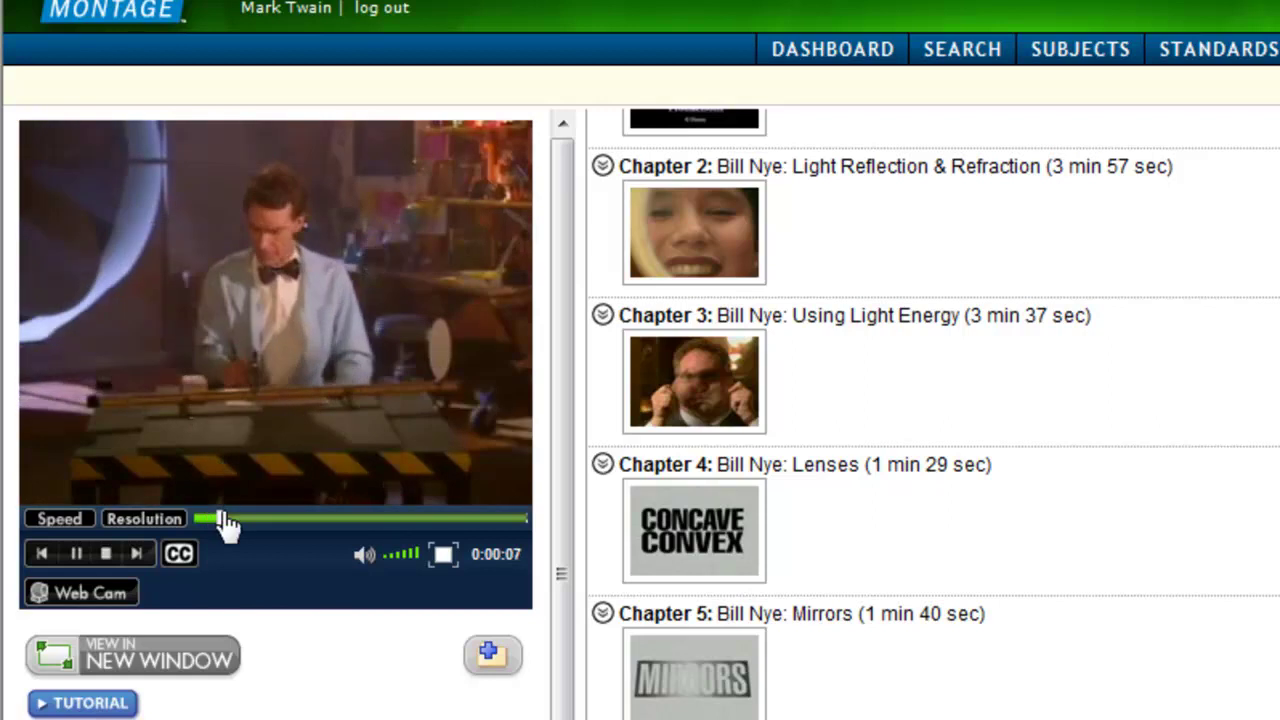
drag(223, 521, 306, 543)
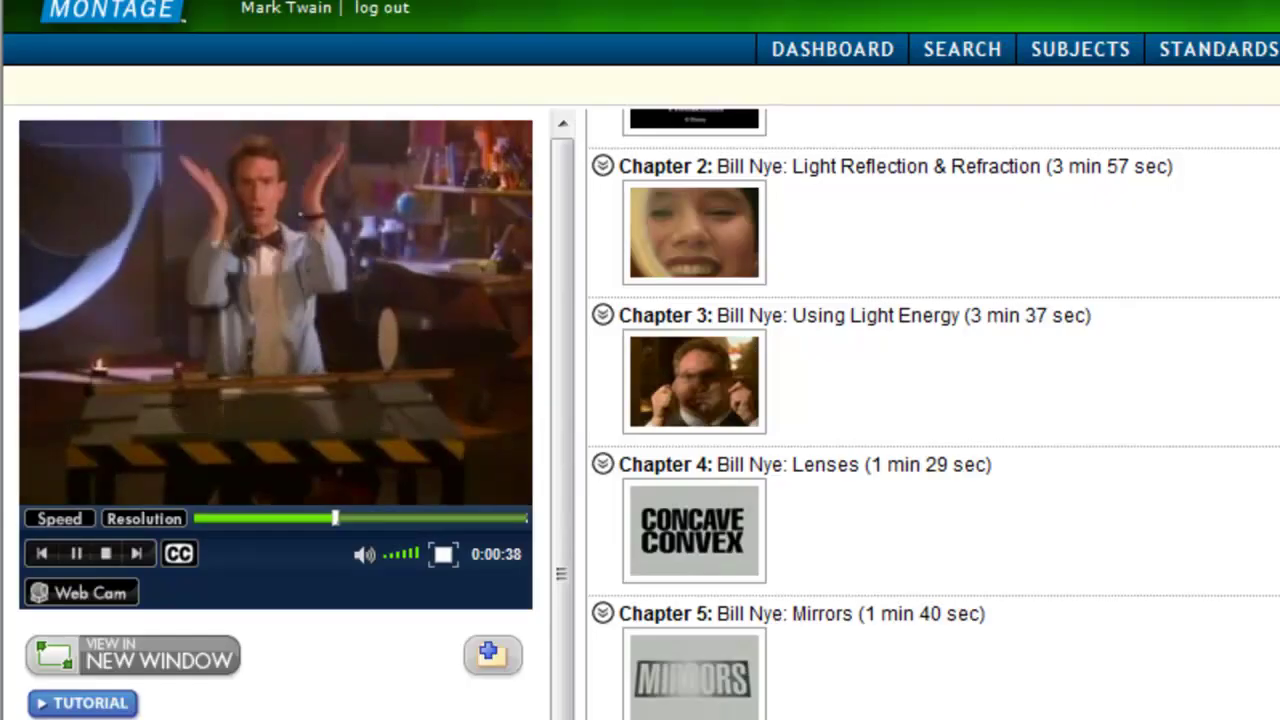
click(106, 556)
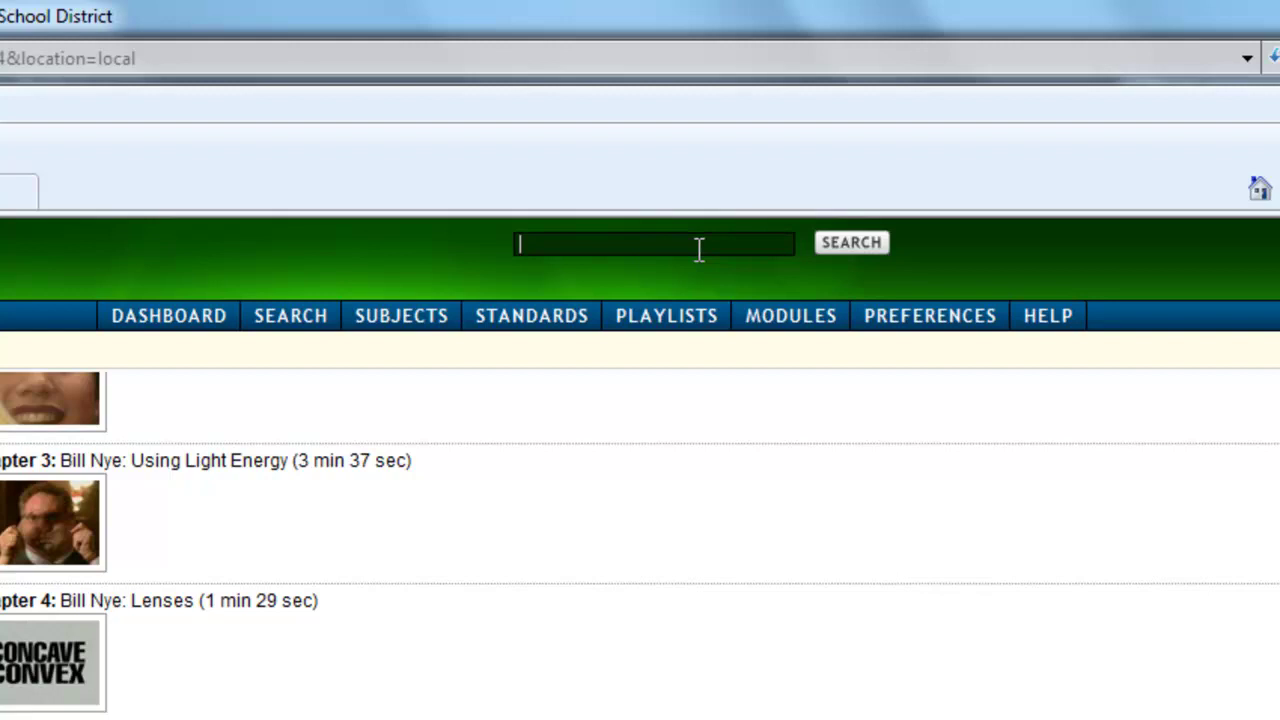
Step: Search the media library for "gradebook" using the site-wide search
text(gradebook)
key(Return)
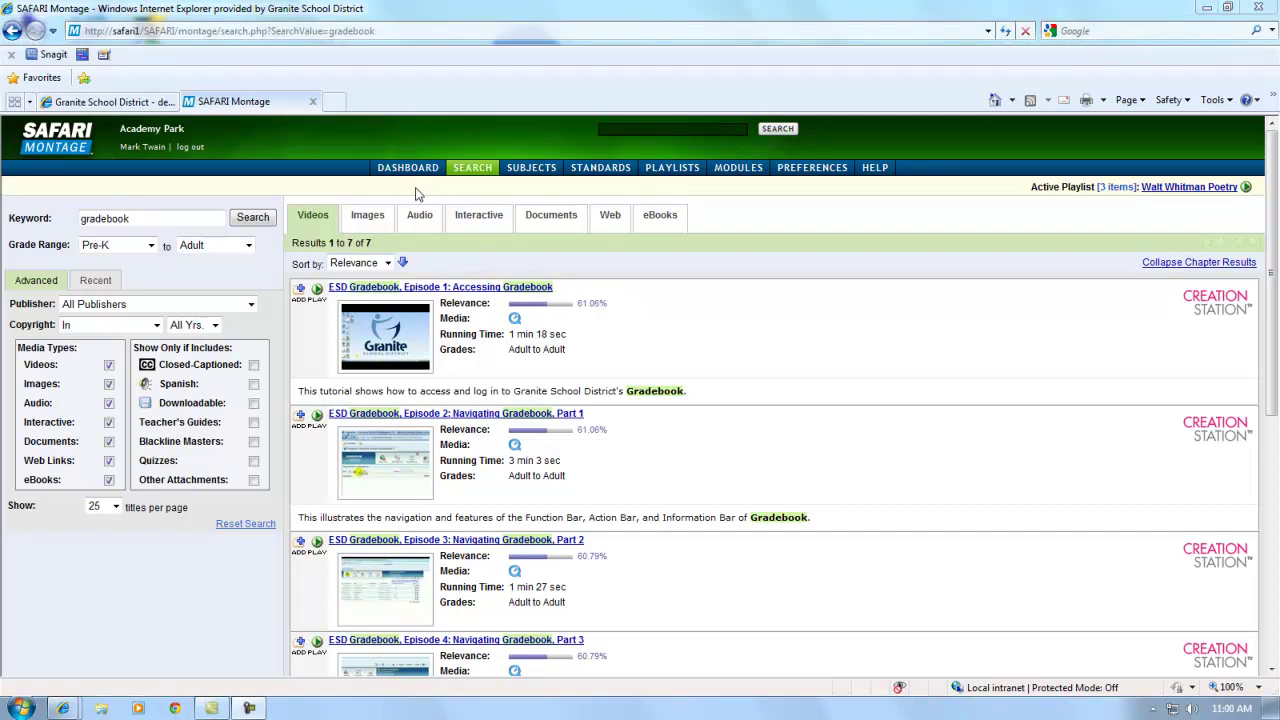
Step: View the page for browsing media by subject and the page for selecting Utah standards
click(524, 170)
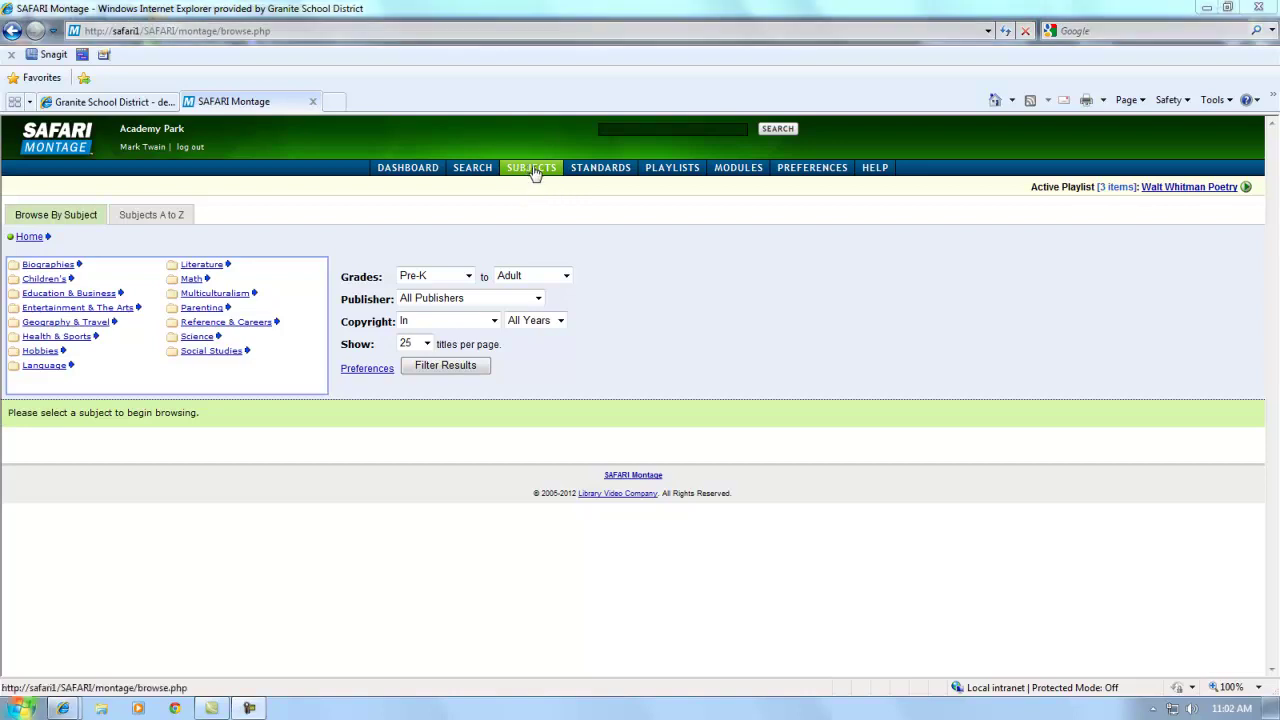
click(588, 170)
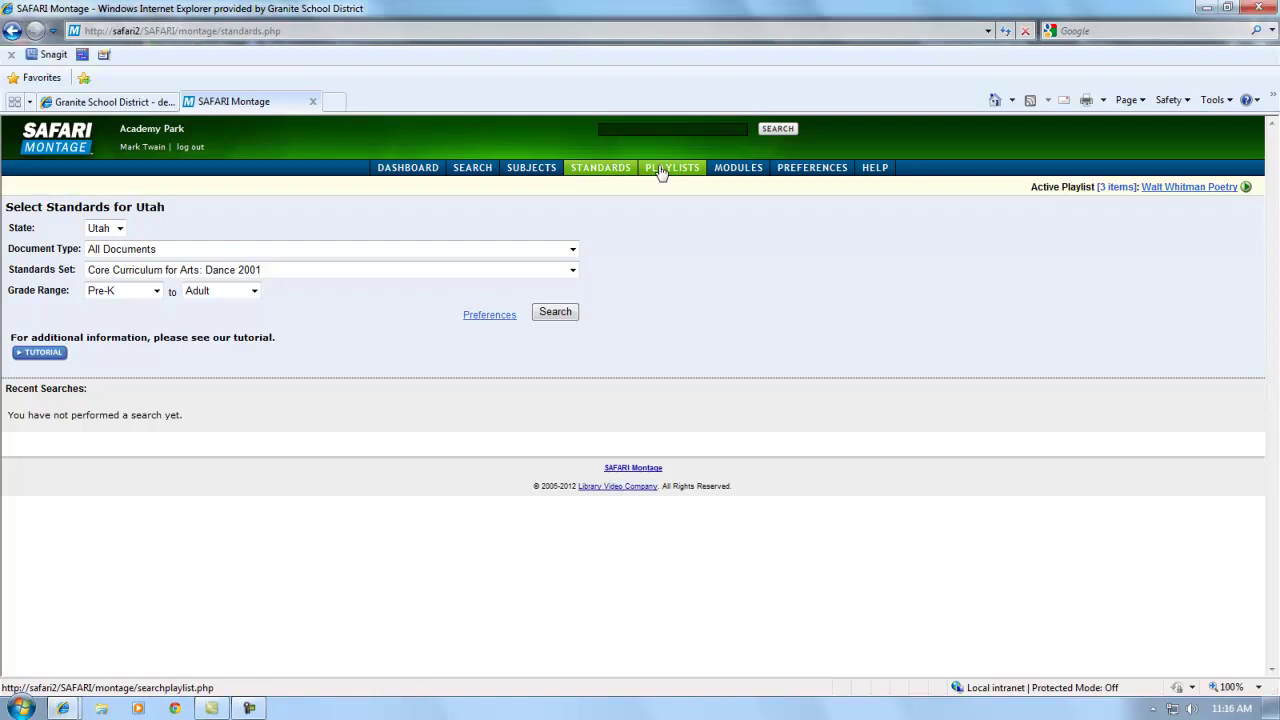
Step: Display the saved playlists and open the Walt Whitman Poetry playlist to view its items
click(660, 172)
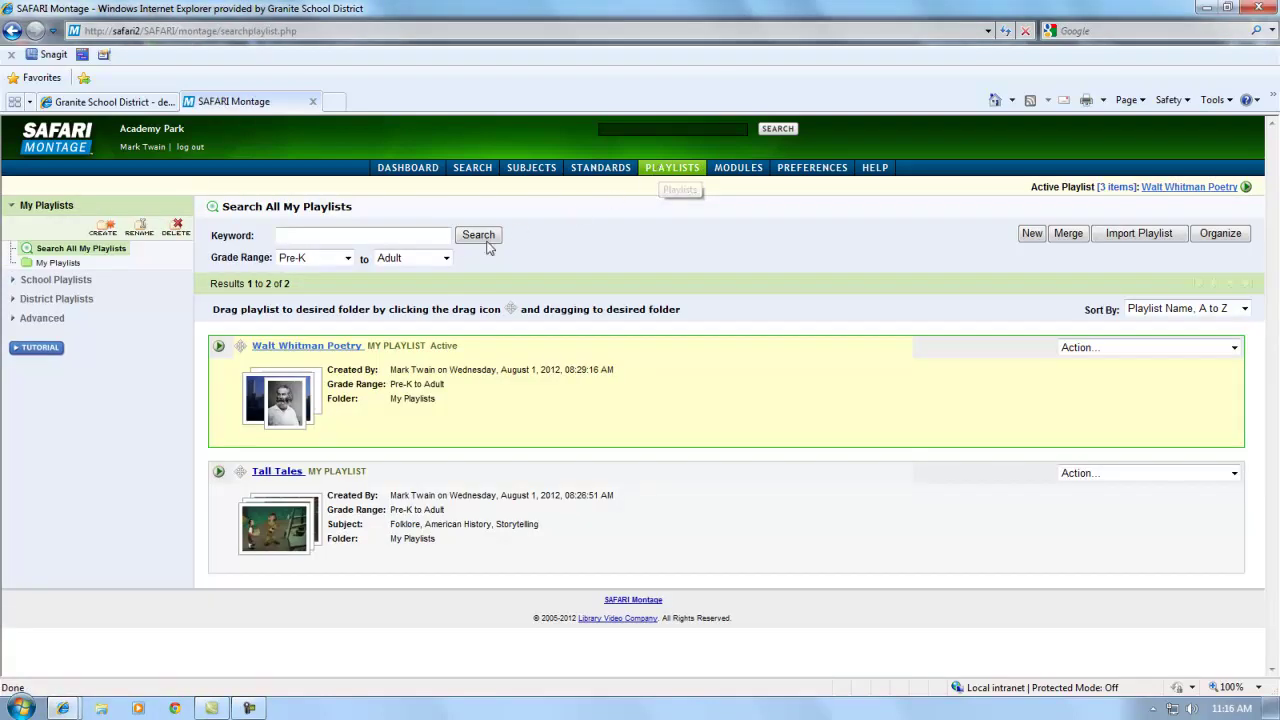
click(322, 347)
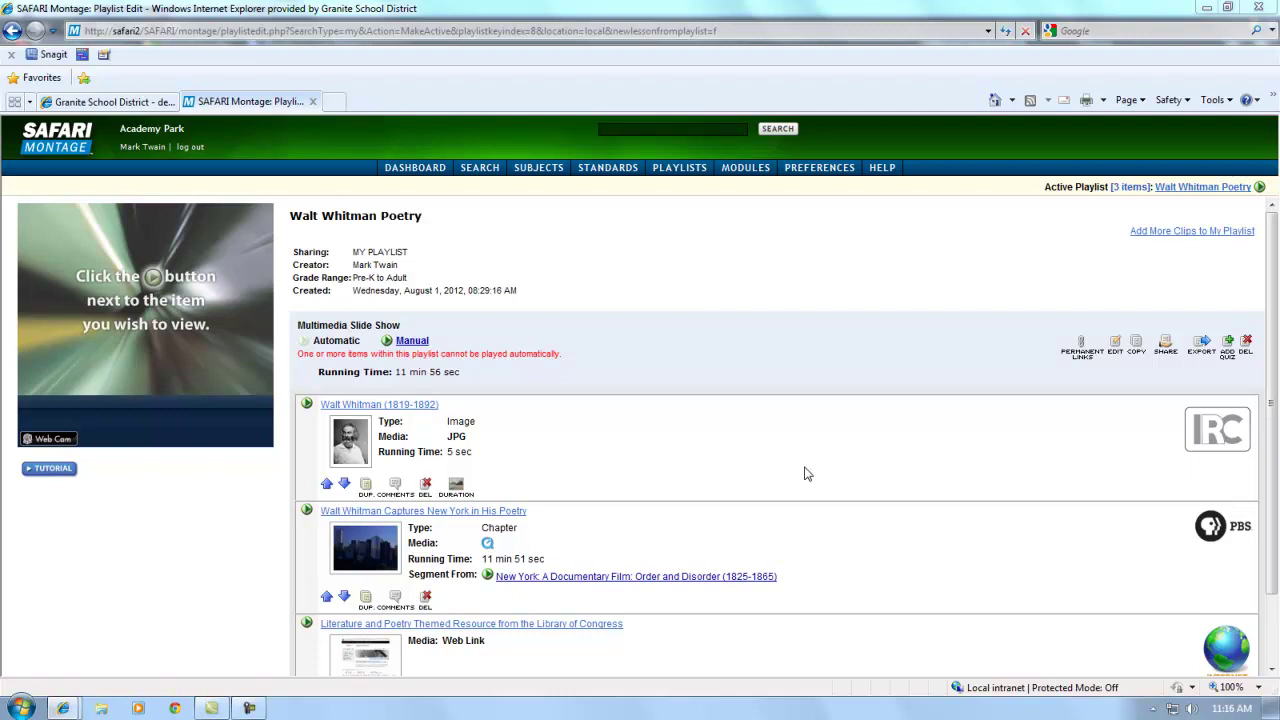
Step: Start a CreationStation media upload titled "Leaves of Grass - Walt Whitman" and open the file chooser
click(747, 168)
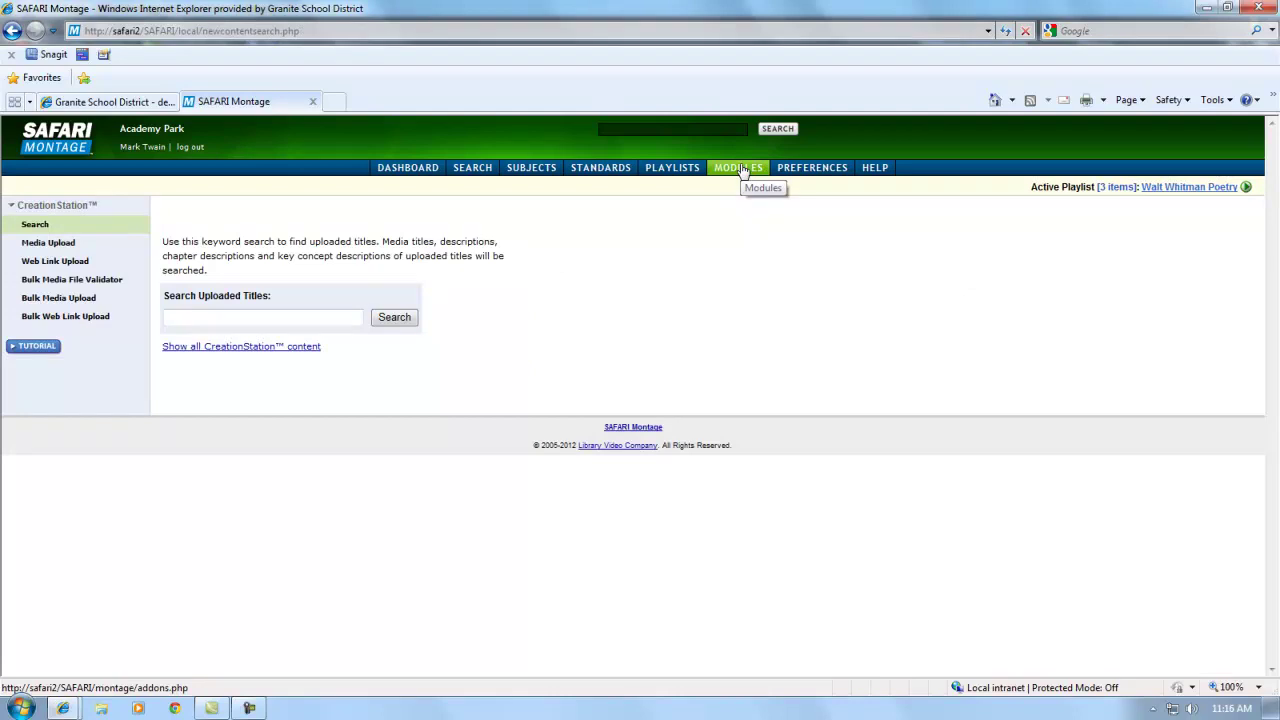
click(44, 248)
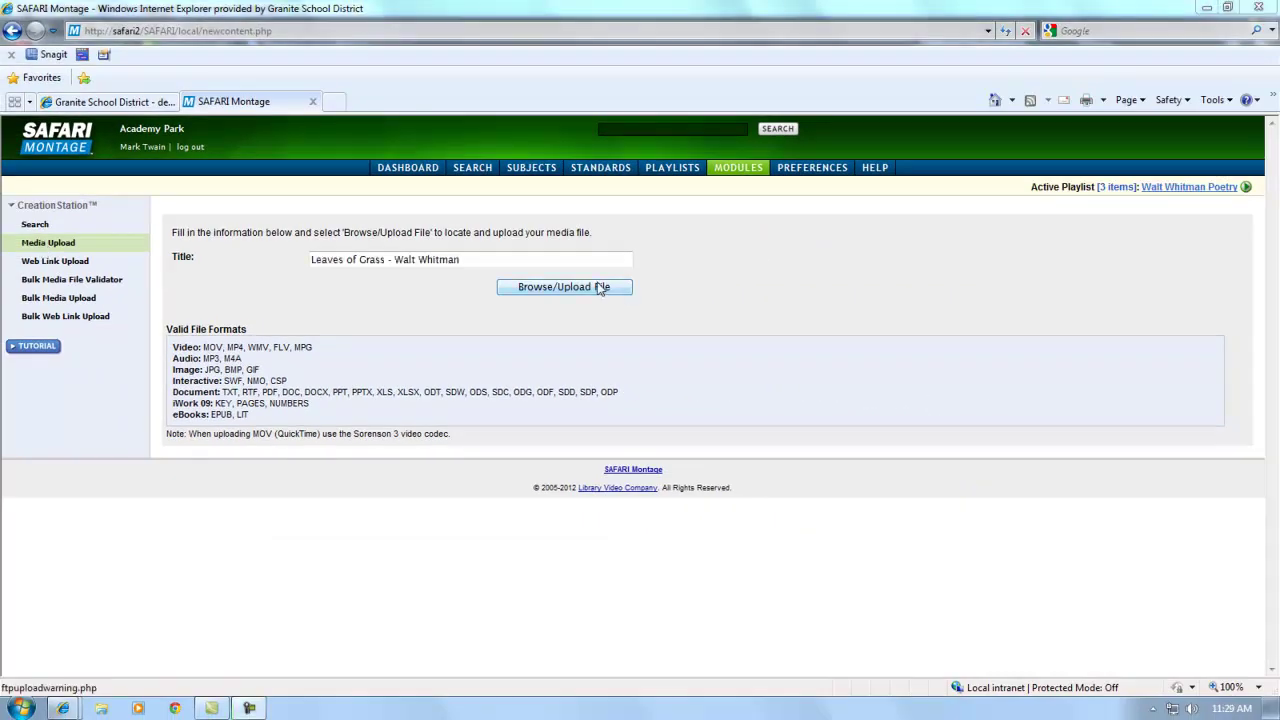
click(598, 287)
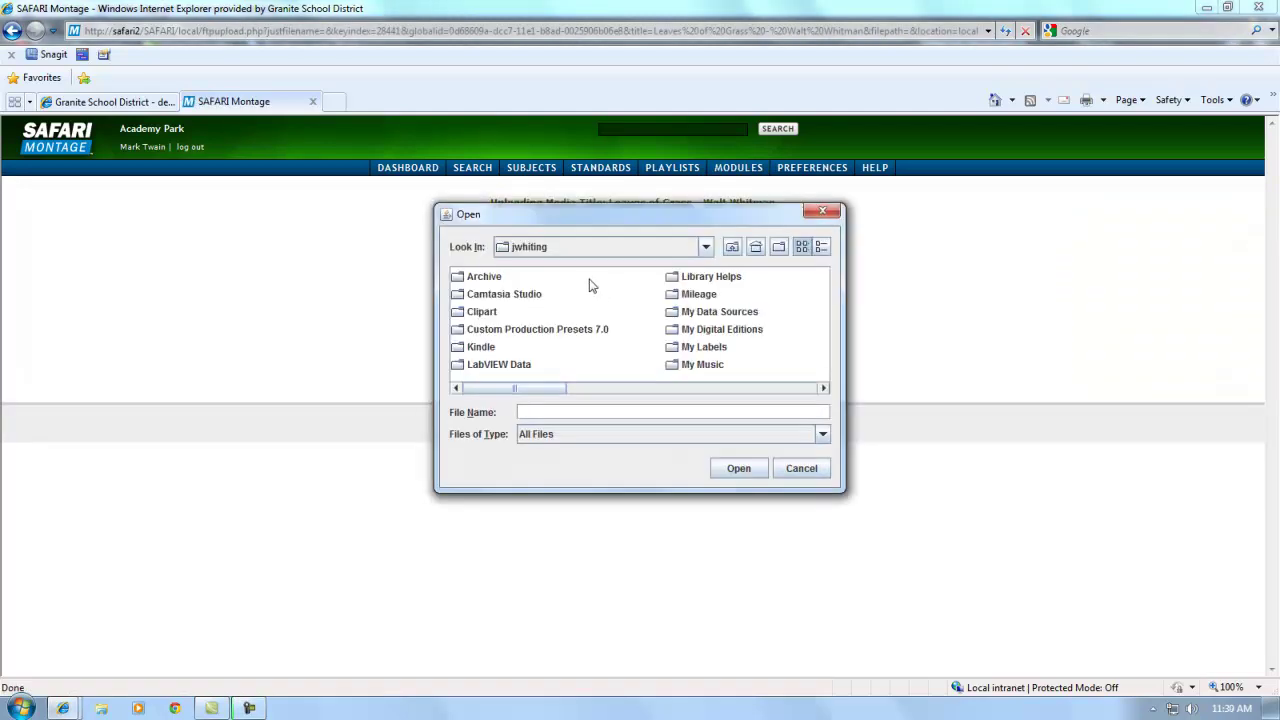
Step: Choose Leaves of Grass - Audio.mp3 from the Desktop folder and upload it
click(705, 247)
drag(710, 335, 710, 262)
click(527, 268)
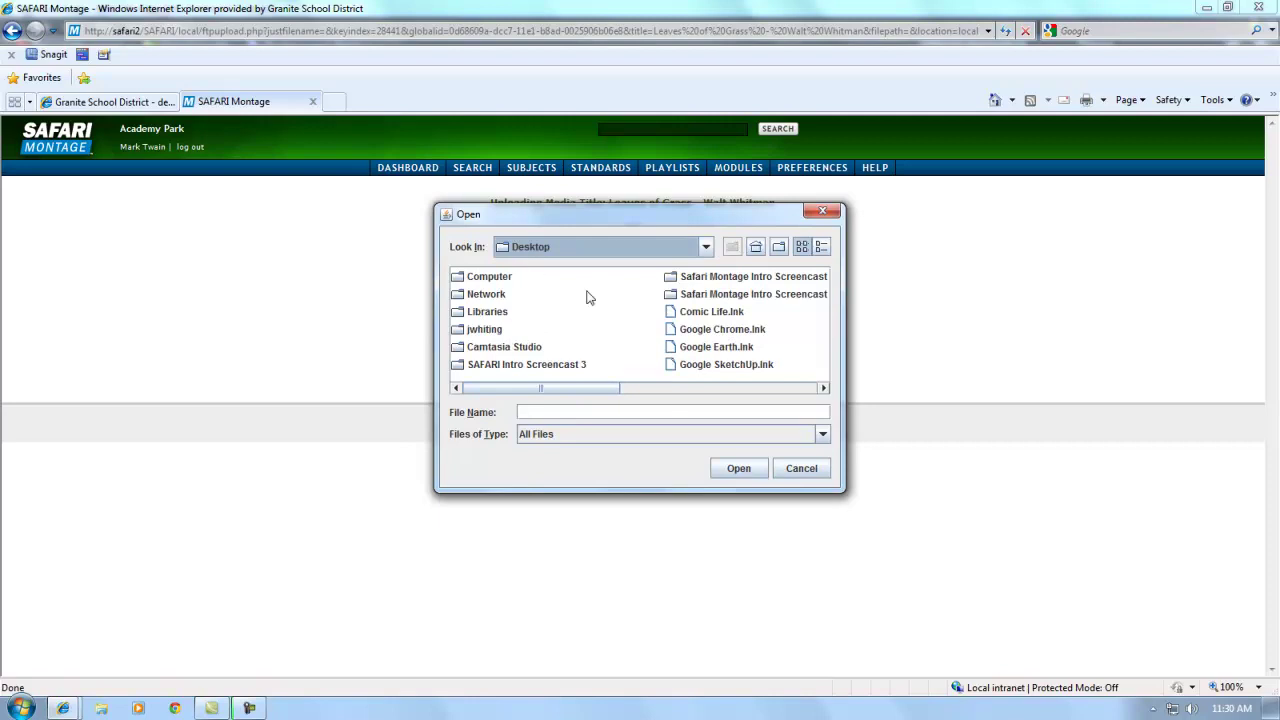
click(826, 389)
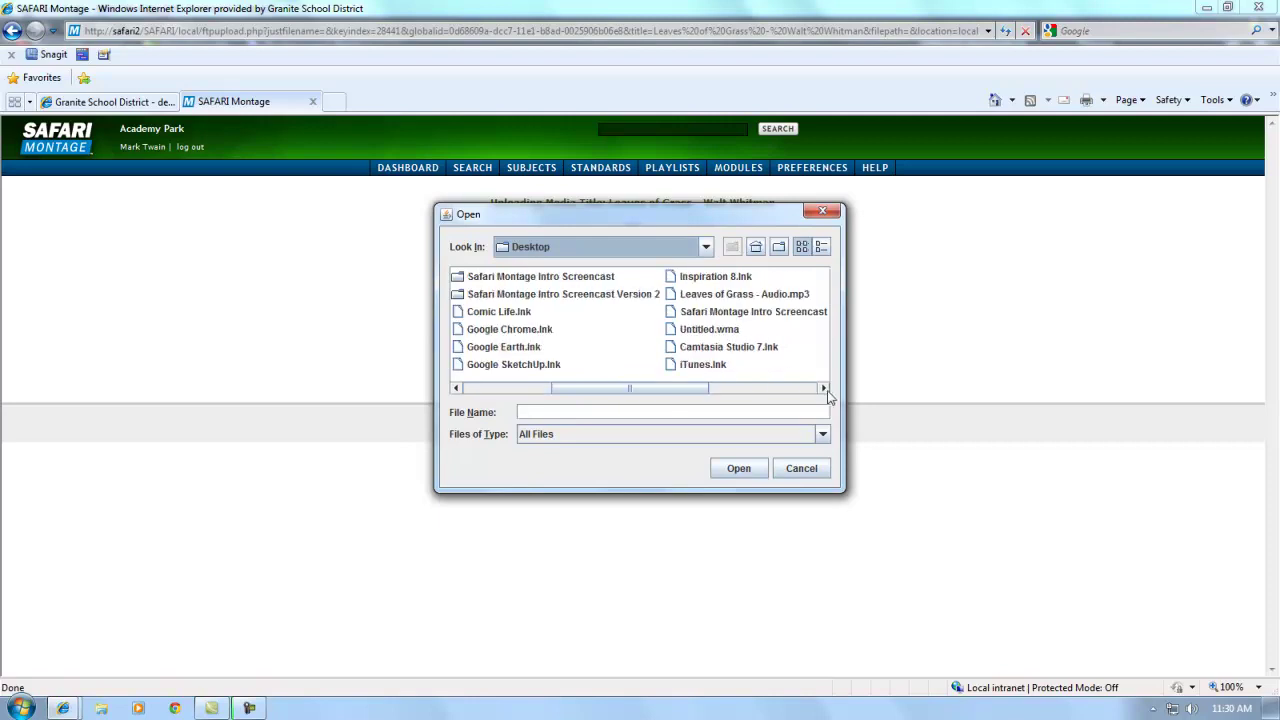
click(732, 301)
click(738, 468)
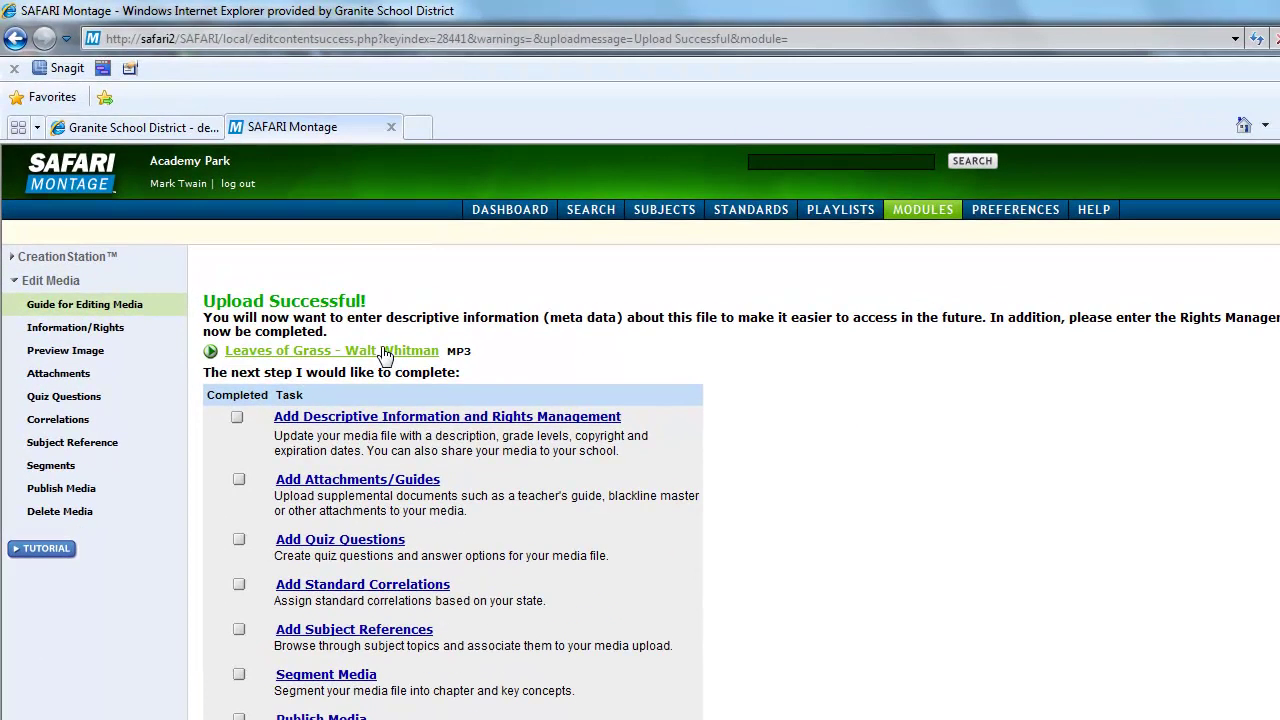
Step: Open the uploaded Leaves of Grass - Walt Whitman title and add it to the playlist
click(320, 281)
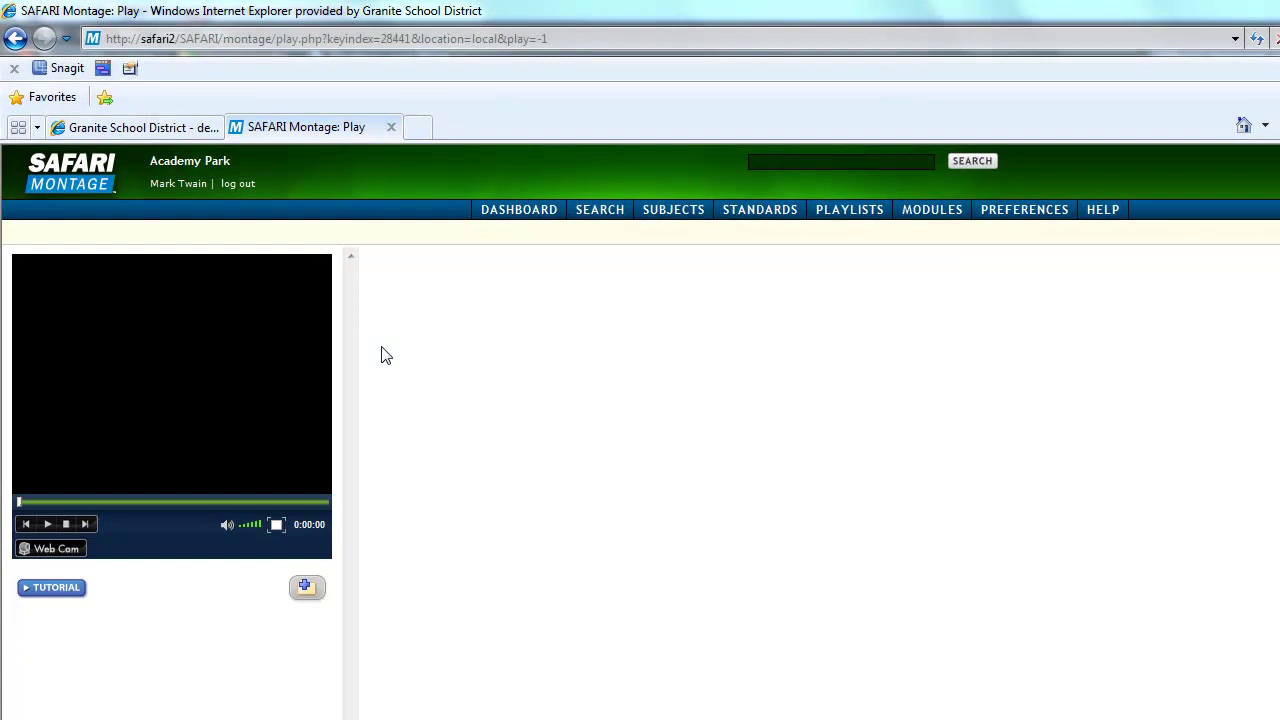
click(493, 421)
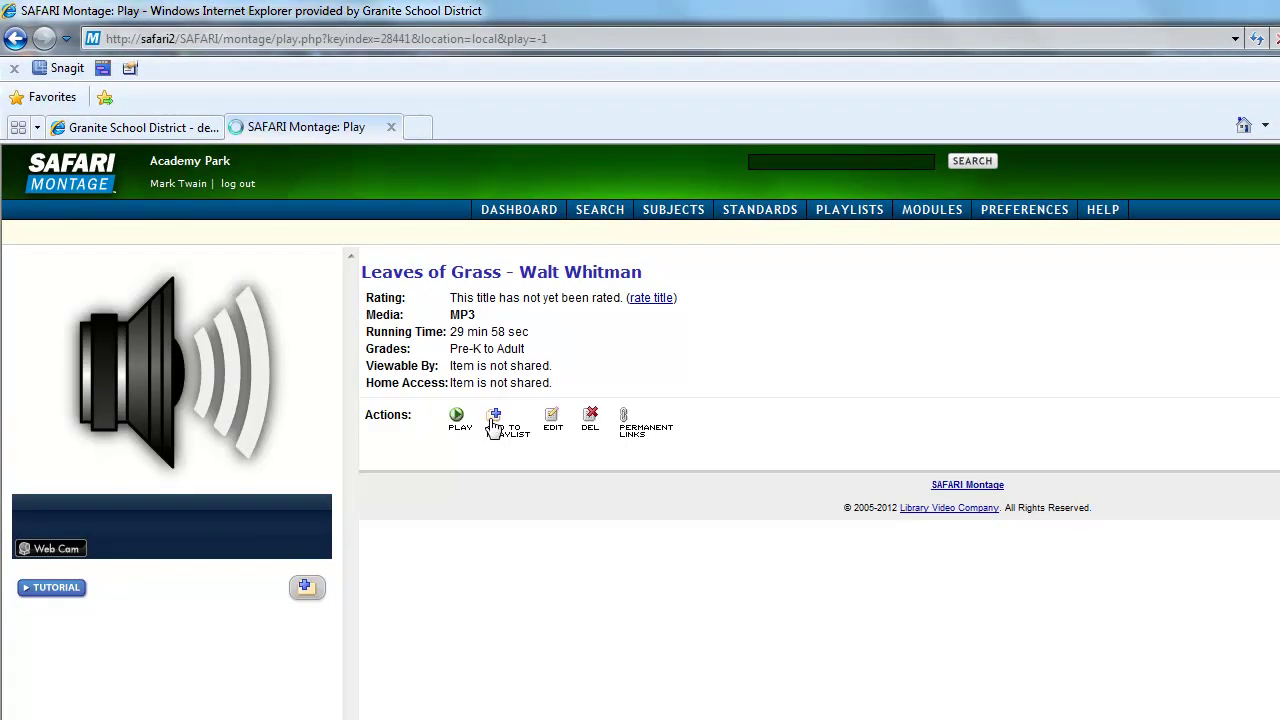